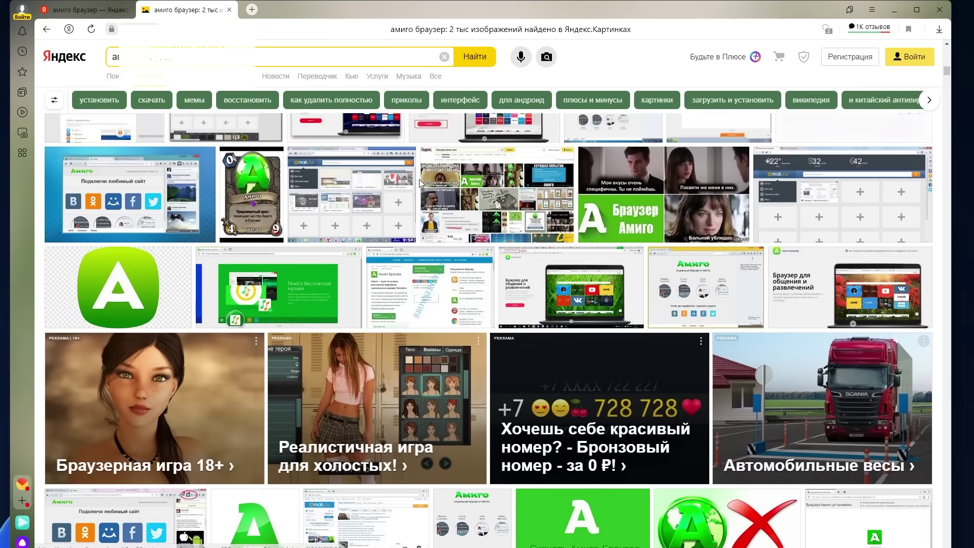
- Open an Amigo browser image in the viewer and browse the interface and tools settings sections
scroll(420, 184, down, 2)
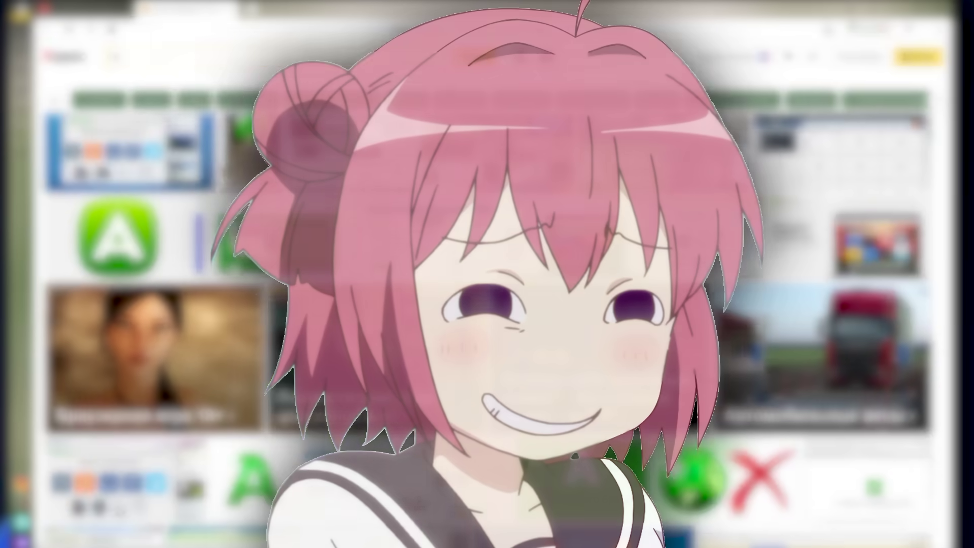
click(643, 160)
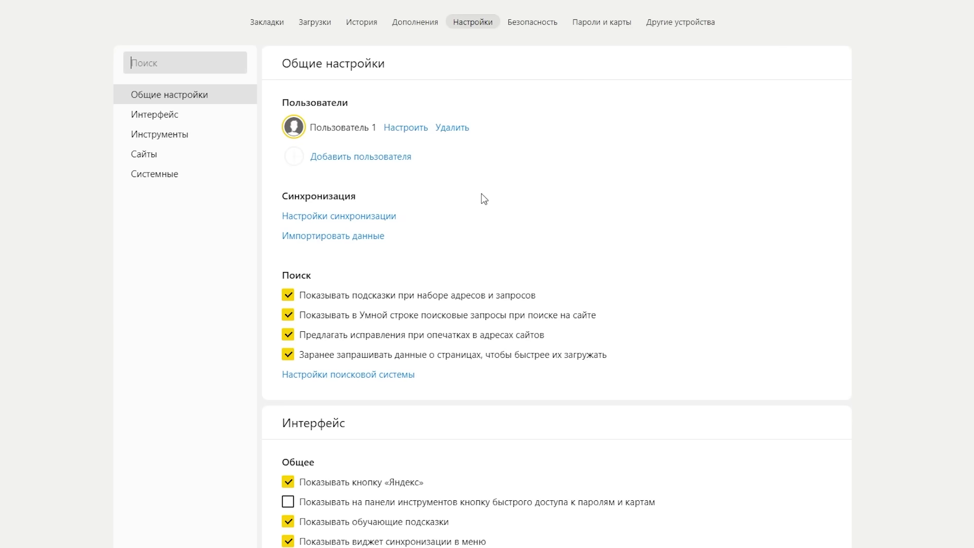
click(174, 116)
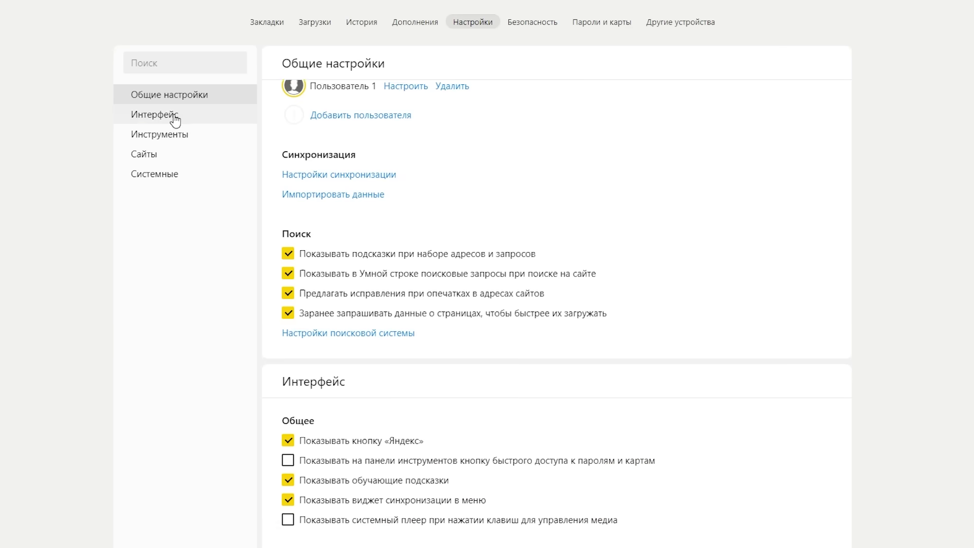
click(191, 134)
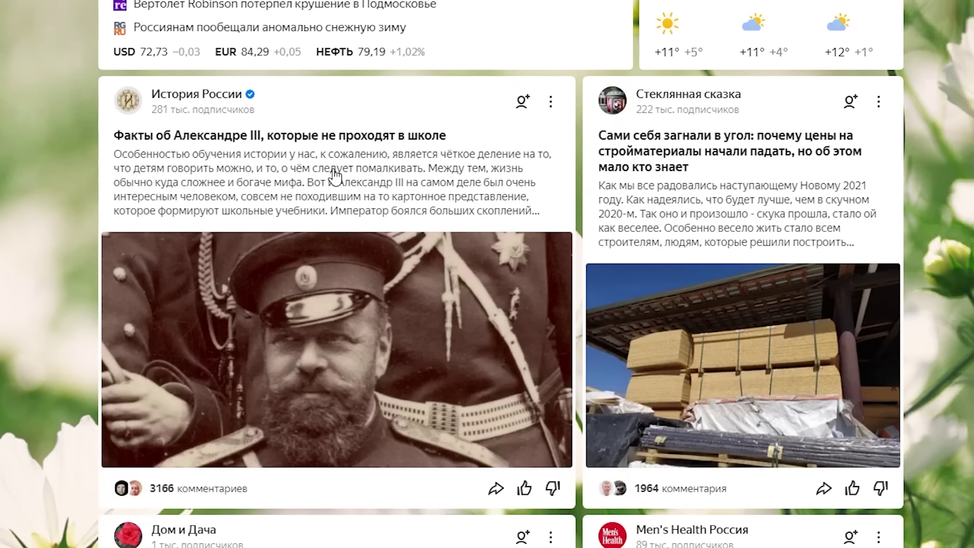
- Ask Alice about her skills, report her answer as off-target and rate it negatively
scroll(449, 162, down, 15)
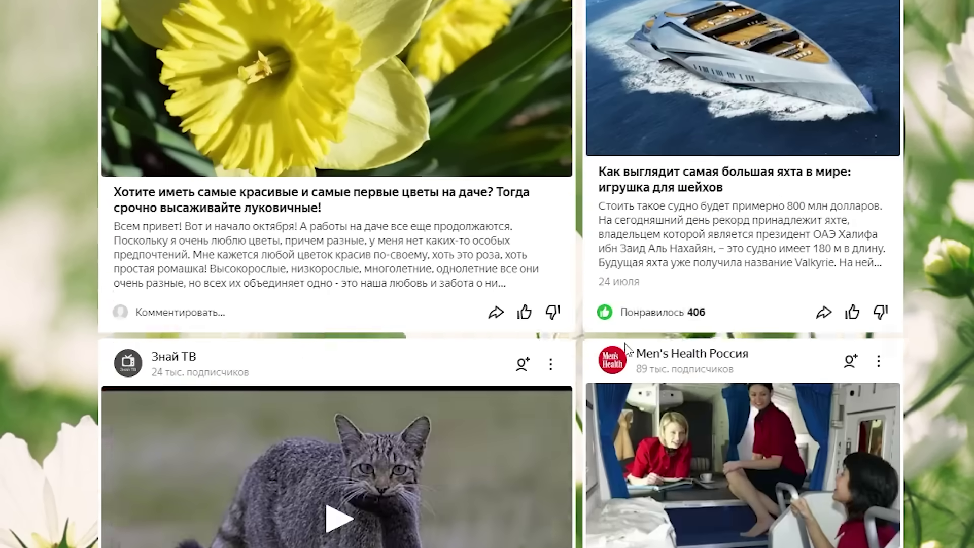
scroll(454, 329, down, 20)
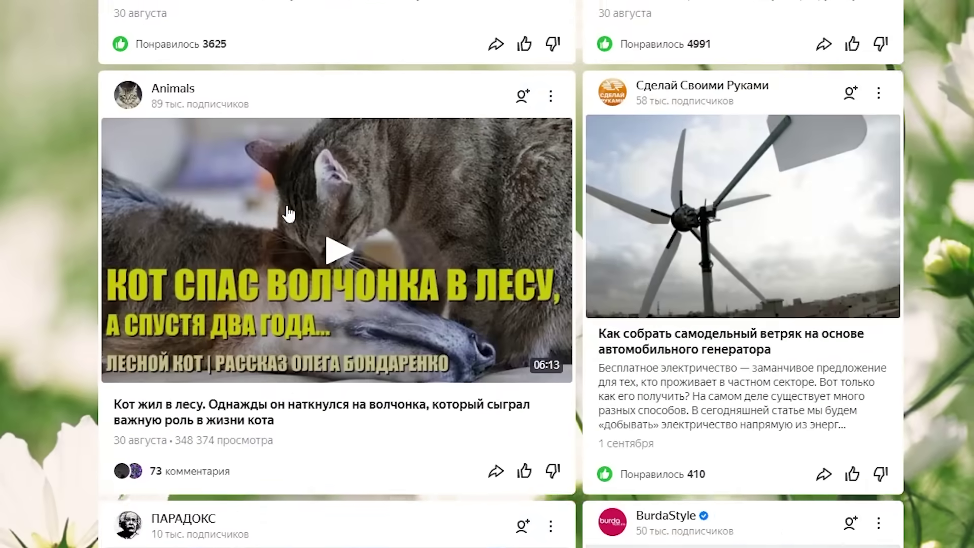
scroll(561, 276, down, 10)
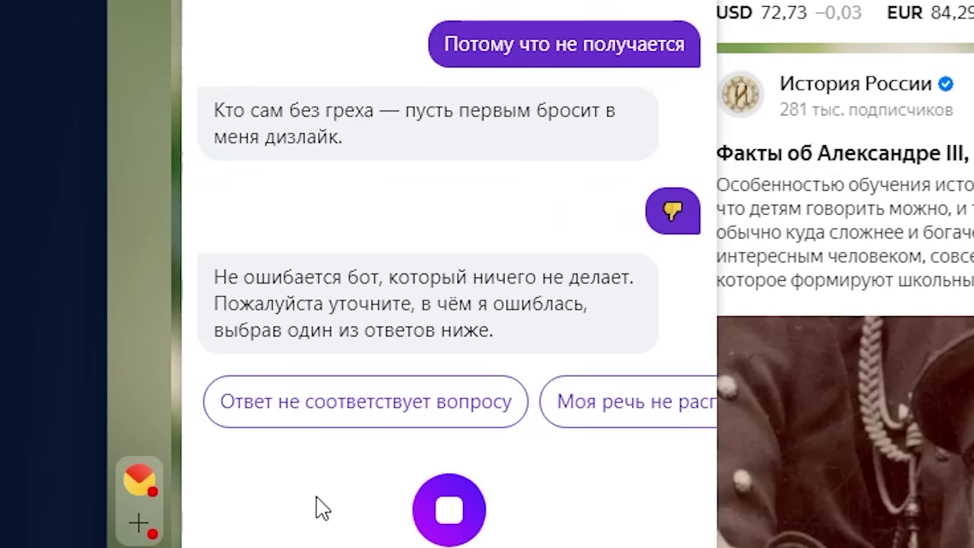
click(403, 419)
click(403, 418)
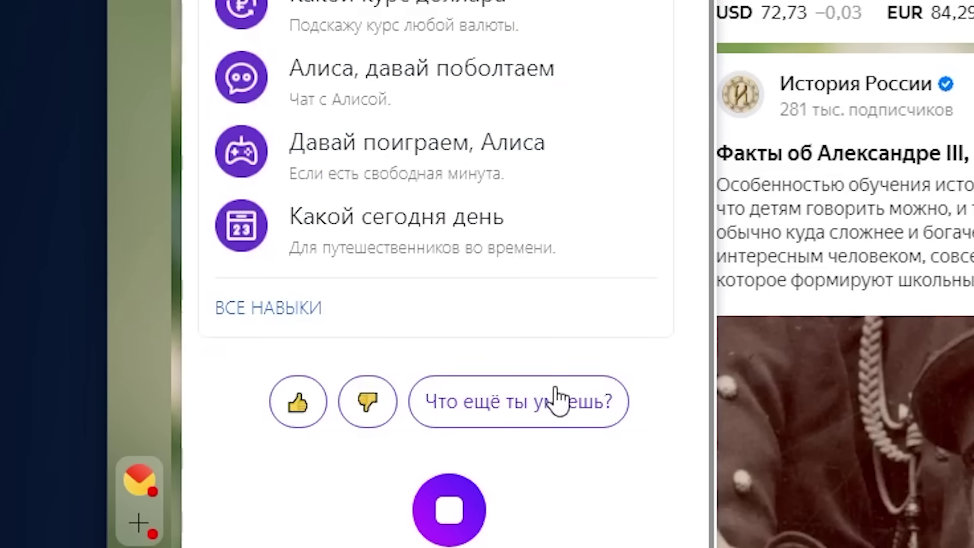
click(378, 403)
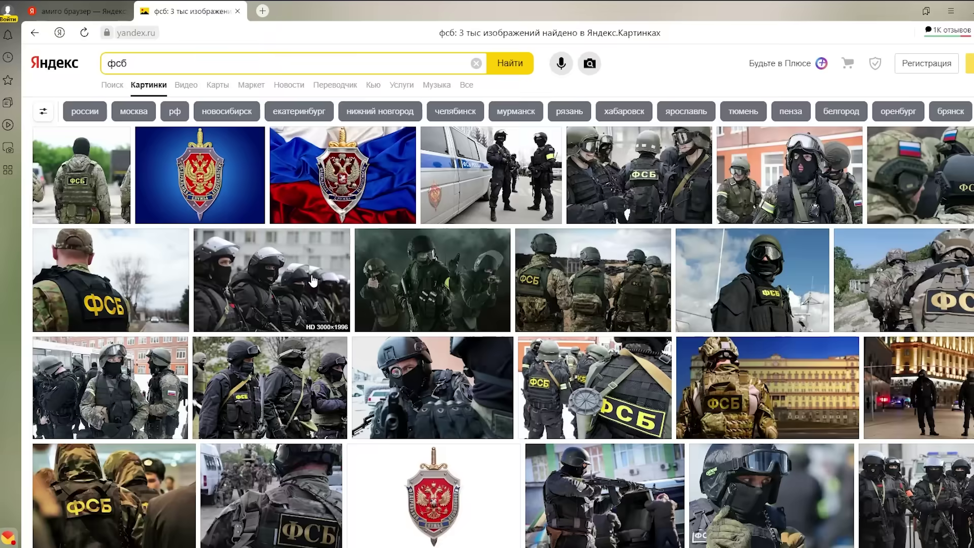
scroll(711, 249, down, 4)
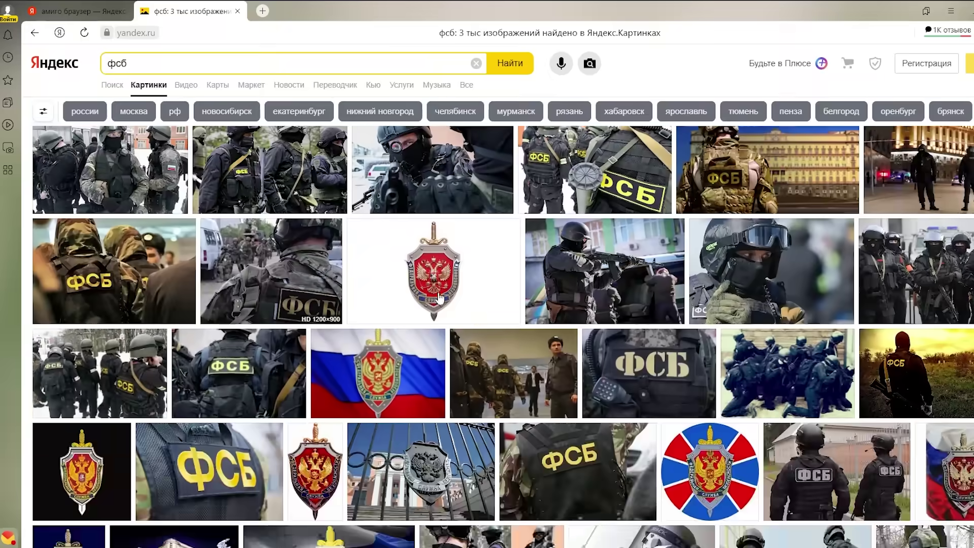
scroll(712, 249, up, 2)
- View an FSB image from the results and enter the test text 'выапывапывапвыа'
click(711, 248)
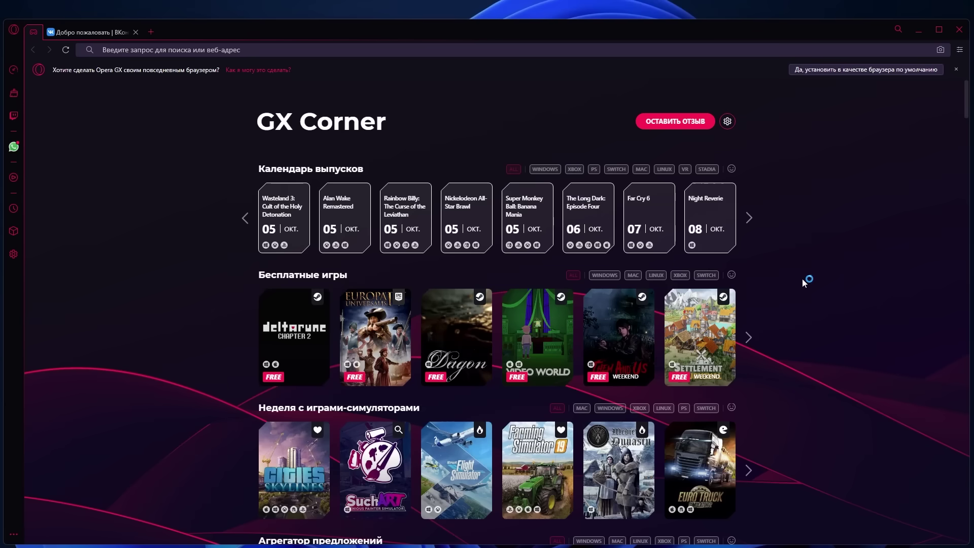
scroll(799, 279, down, 5)
scroll(797, 282, up, 5)
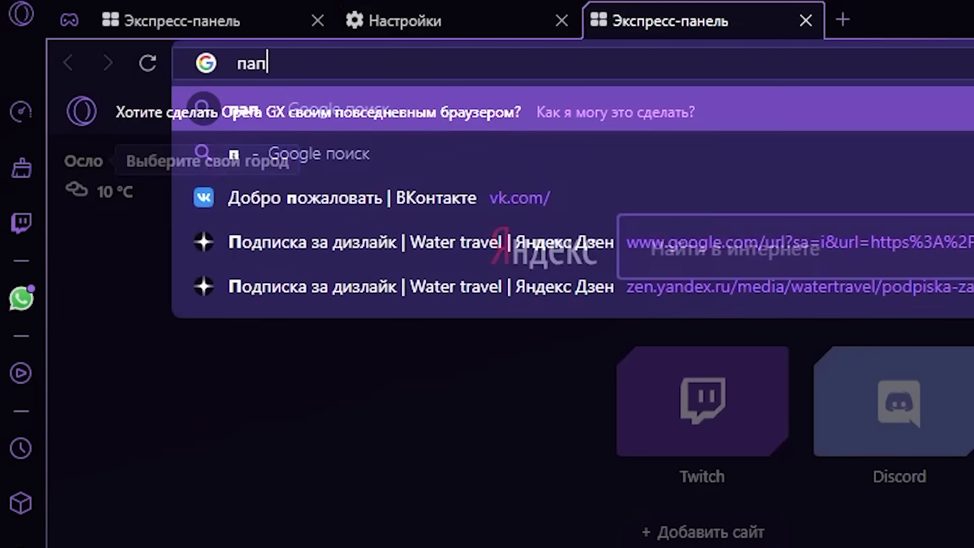
text(выапывапывапвыапвап)
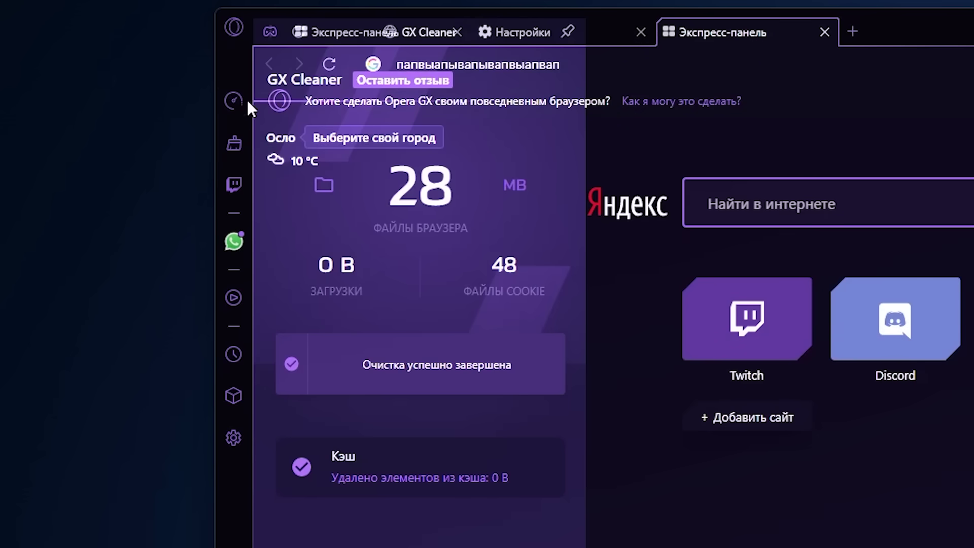
- In GX Control, enable Network Limiter, set Hot Tabs Killer to CPU, and open YouTube
click(241, 100)
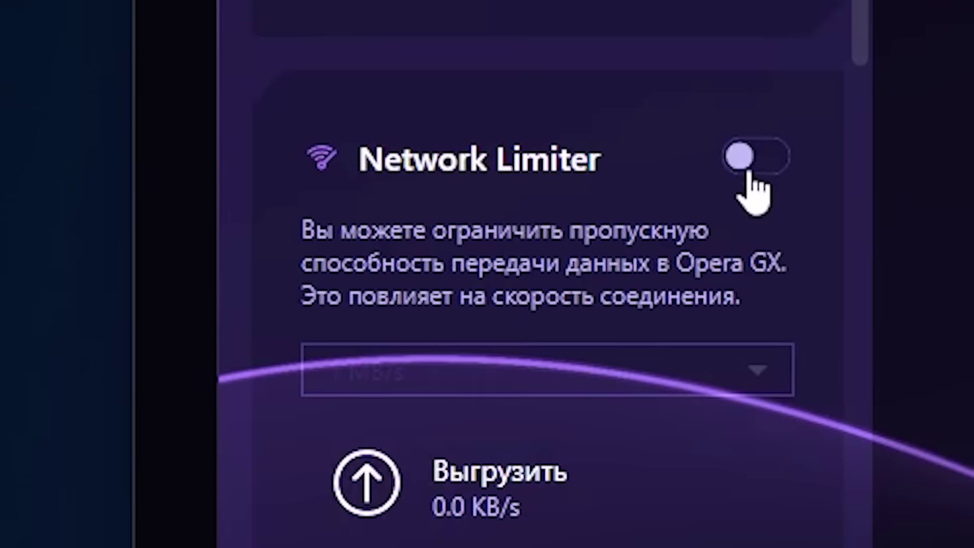
click(748, 170)
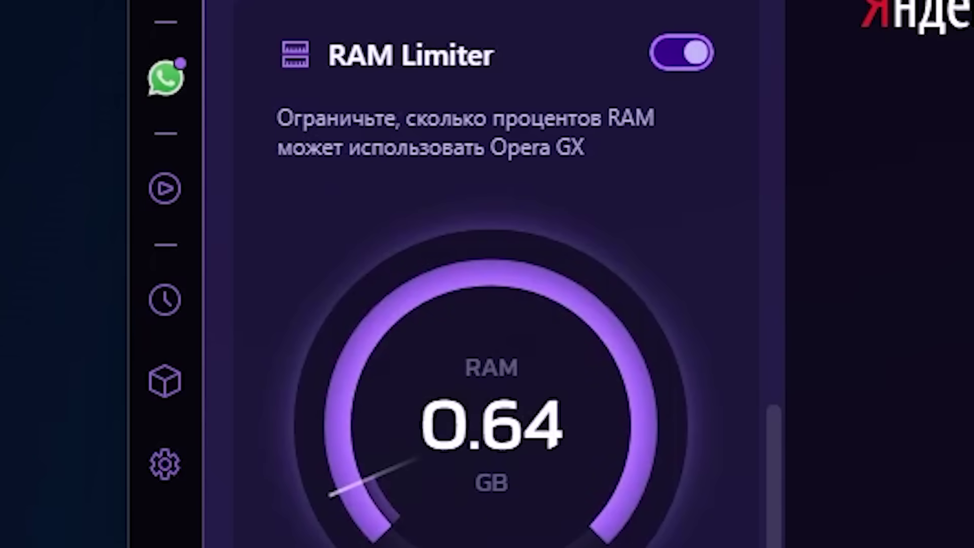
click(435, 285)
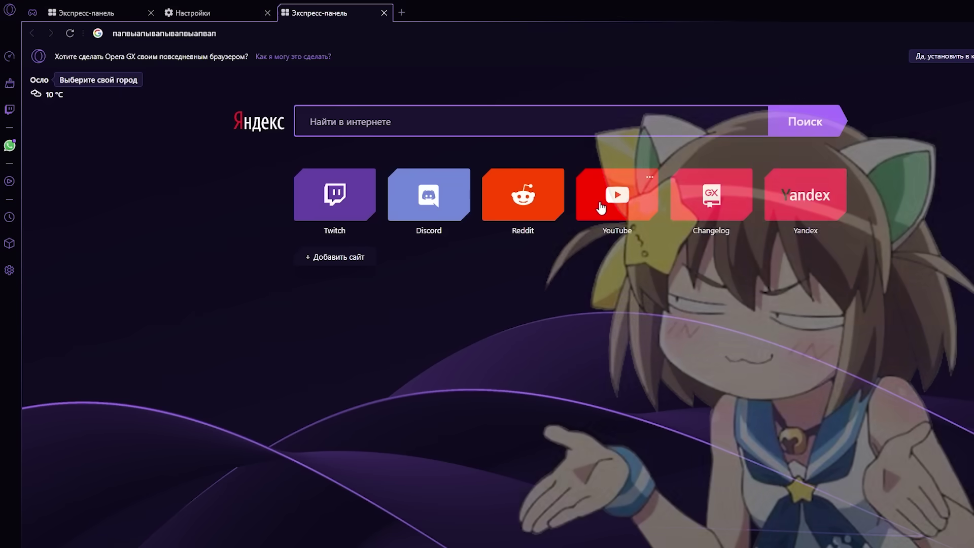
click(588, 193)
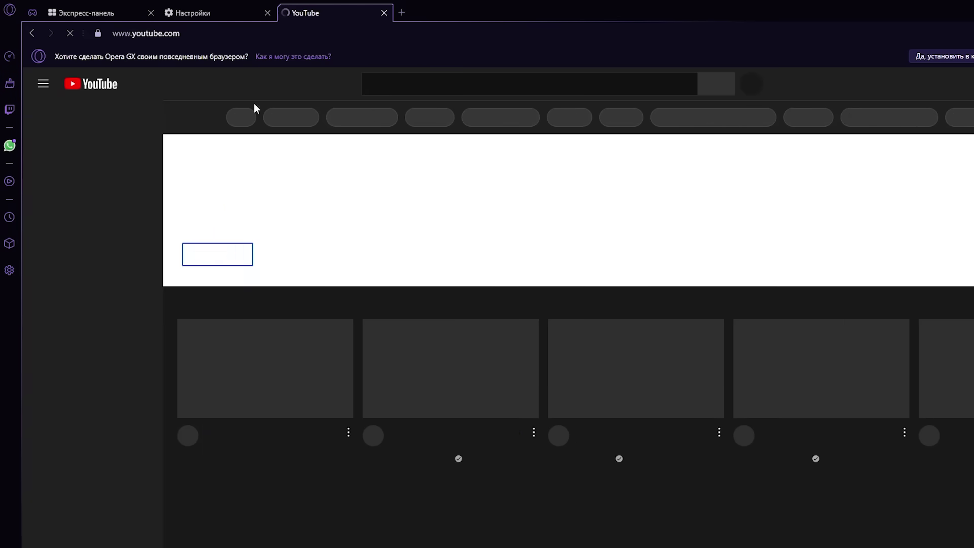
key(ctrl+shift+Tab)
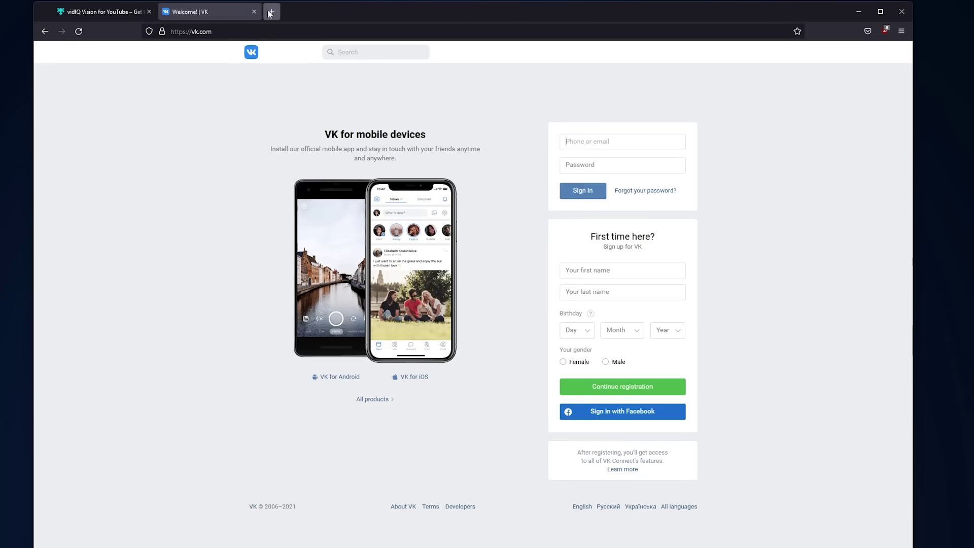
- Open a new blank tab in Firefox
click(270, 12)
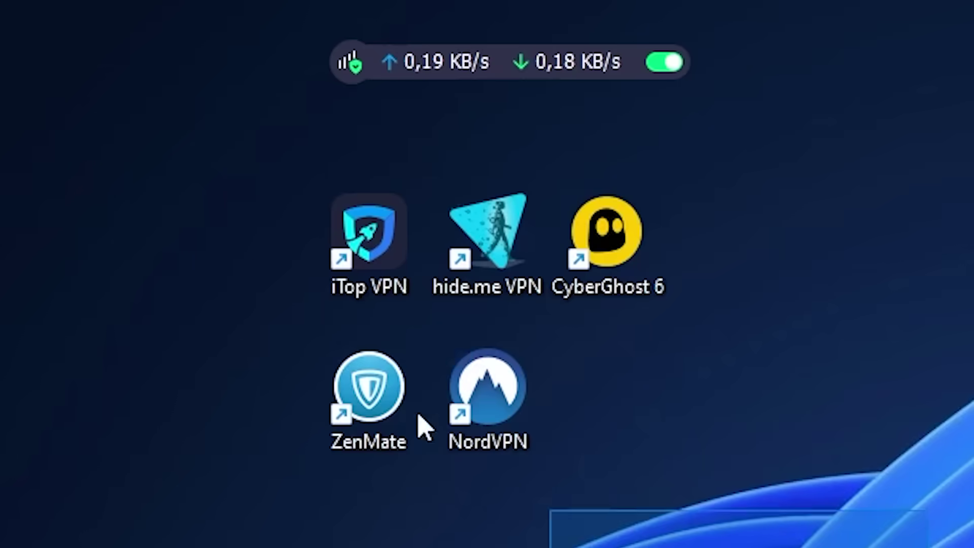
- Select all five VPN shortcuts on the desktop, including ZenMate and NordVPN
key(ctrl+a)
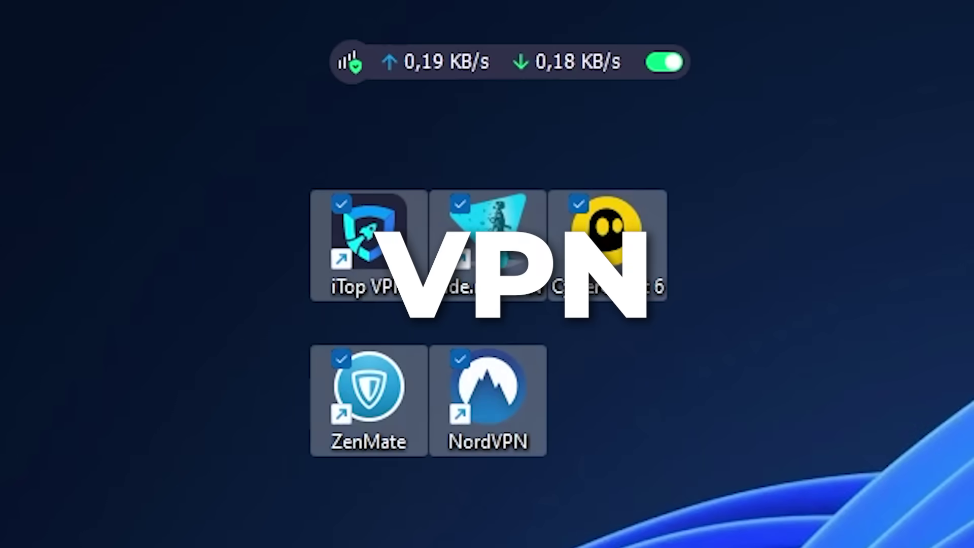
drag(852, 545, 202, 373)
click(819, 238)
key(ctrl+a)
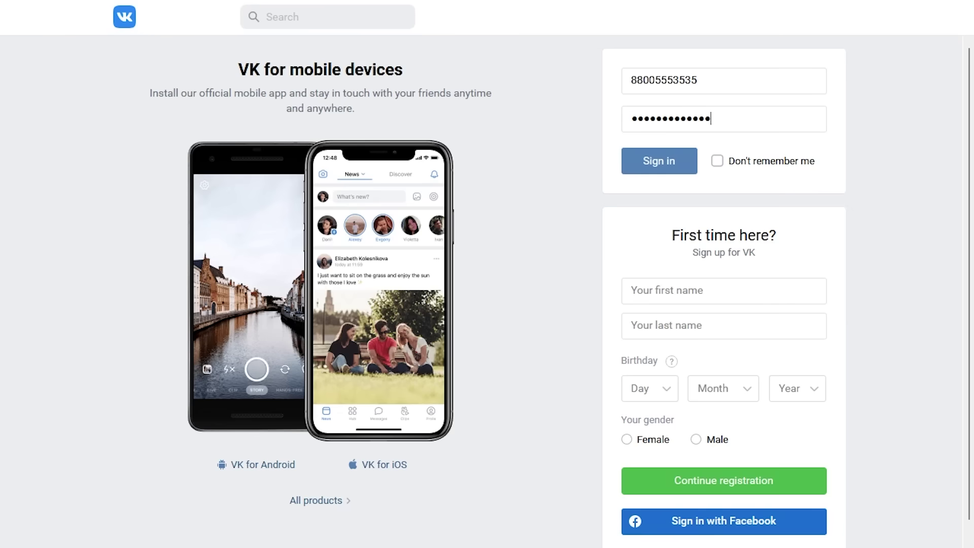
- Attempt a VK sign-in, select traceroute hops 7–10, then delete the selected VPN shortcuts
click(624, 165)
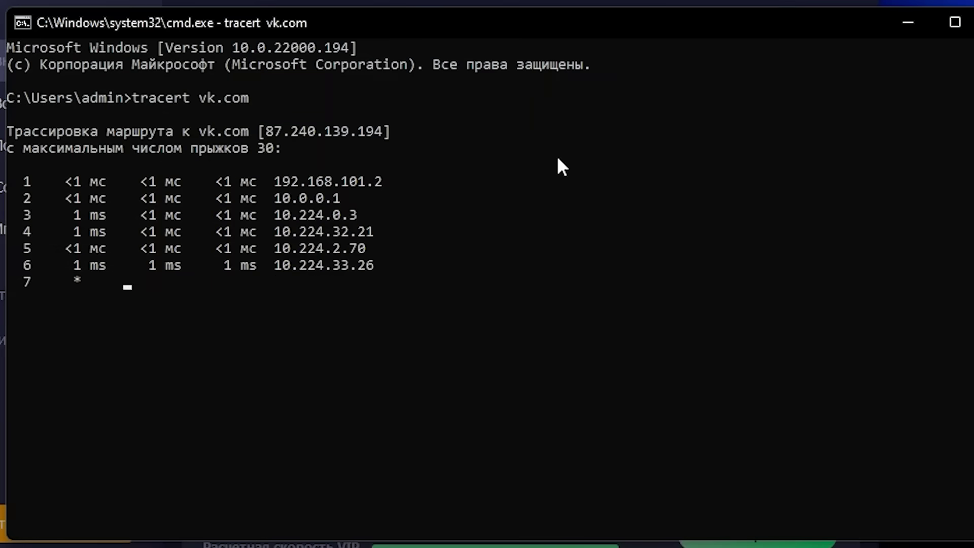
drag(269, 279, 641, 364)
click(595, 348)
text(dasdsadfasdfsafb'f)
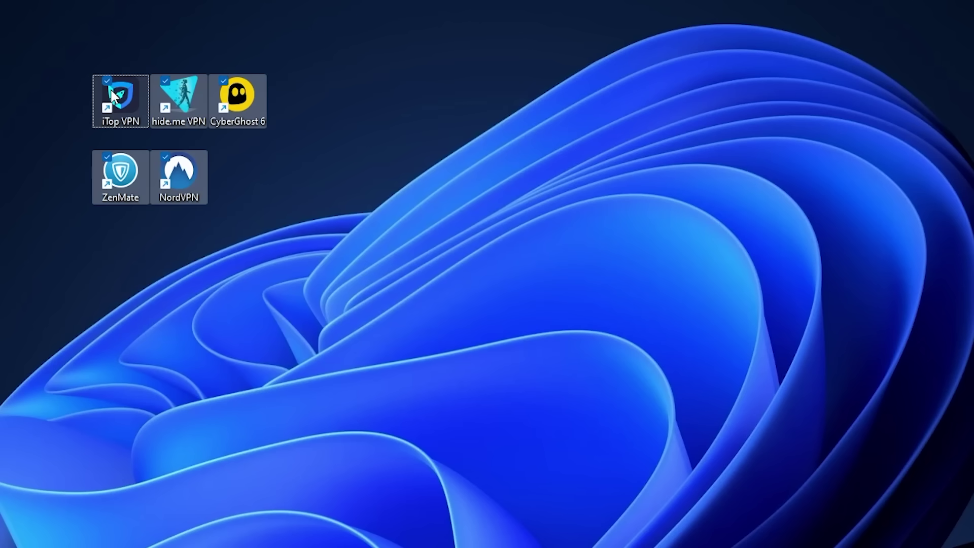
right_click(114, 96)
click(173, 350)
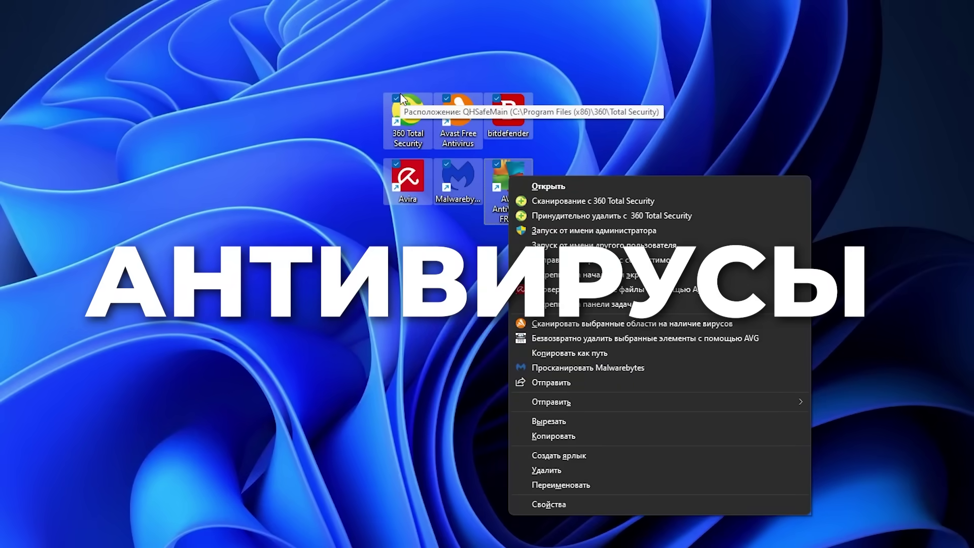
- Upload a file to VirusTotal for scanning
key(Up)
key(Up)
key(Up)
key(Return)
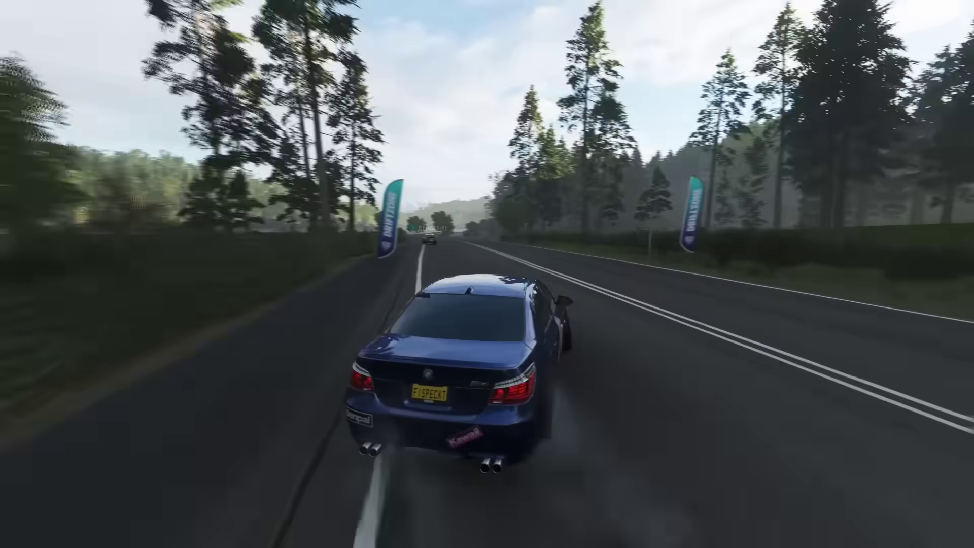
drag(484, 385, 483, 350)
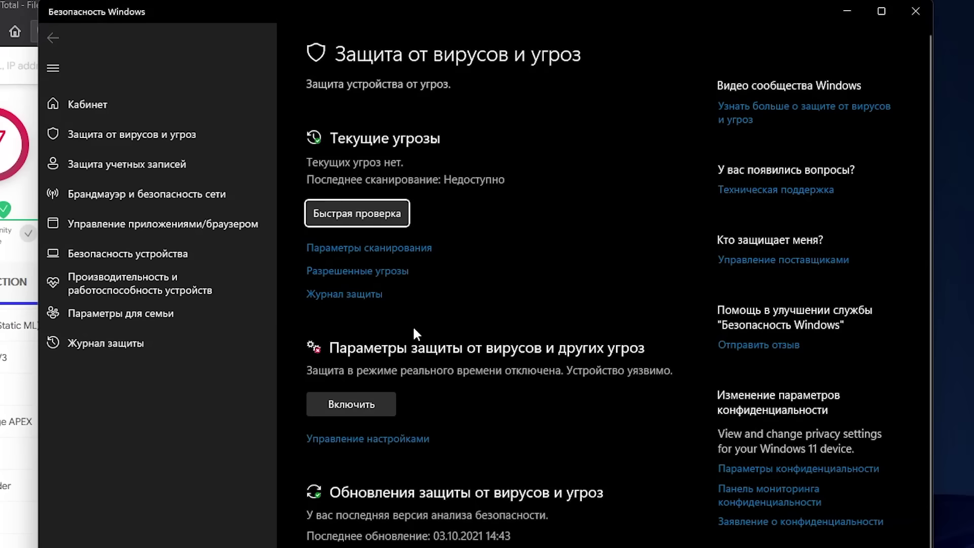
- Open the virus and threat protection settings, then briefly show the antivirus shortcuts' options
click(366, 439)
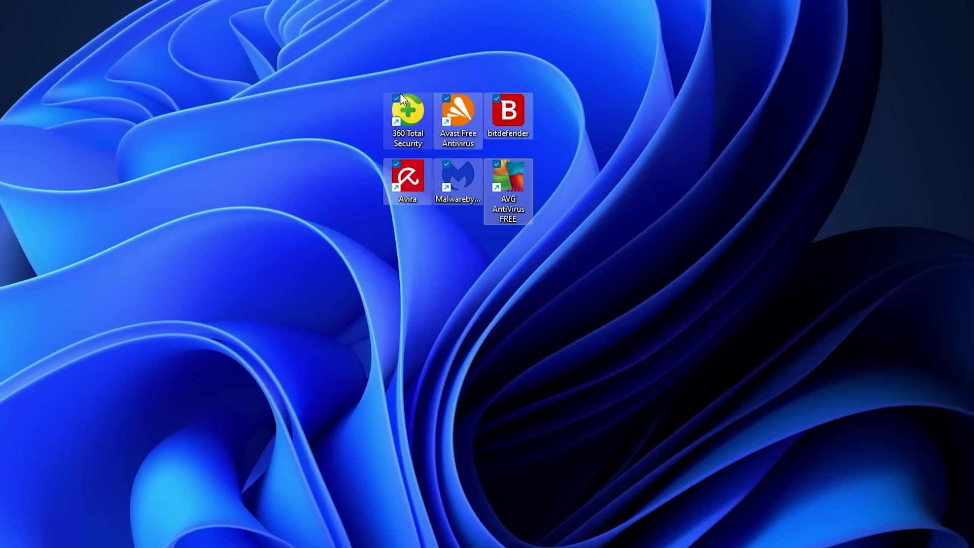
key(shift+F10)
key(Escape)
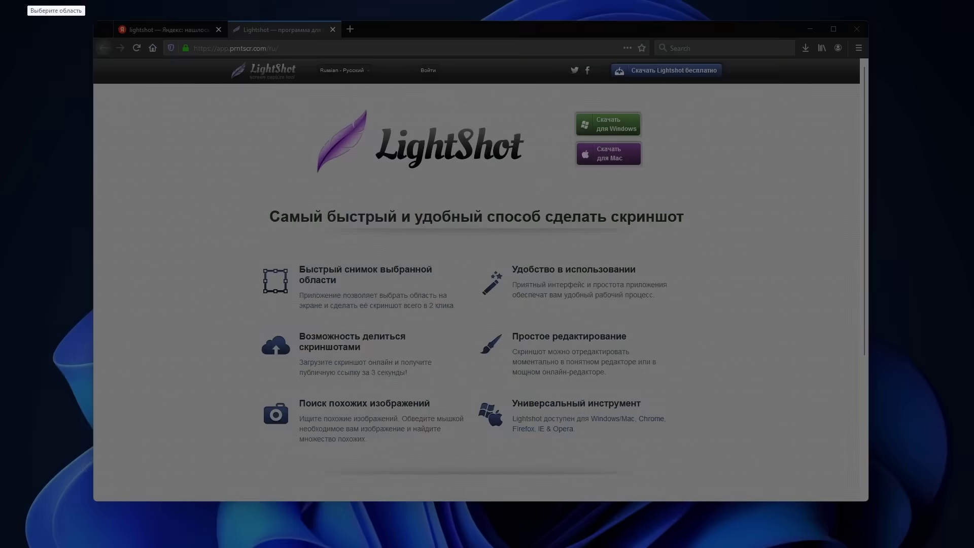
- Capture the browser window with Lightshot, upload it via Ctrl+D, and select the prnt.sc link
drag(341, 186, 880, 500)
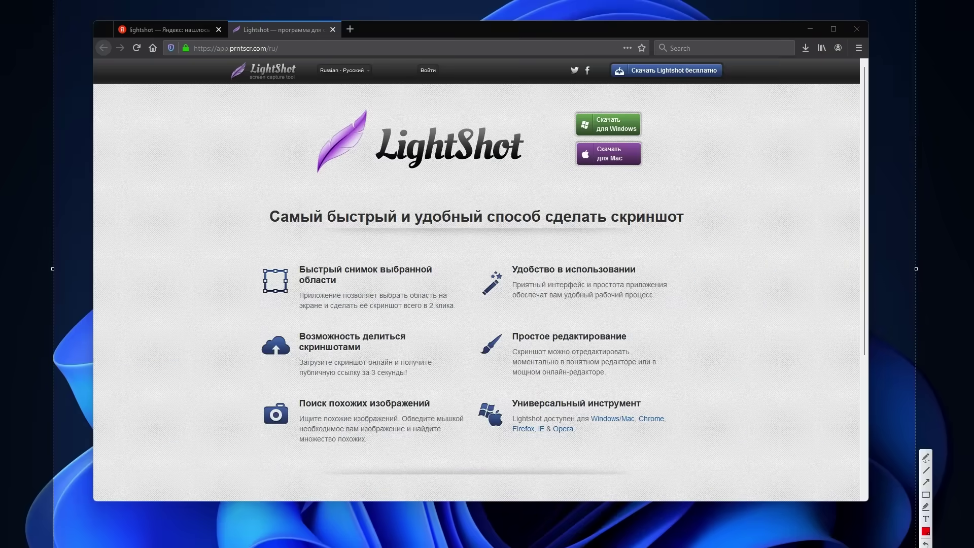
key(ctrl+d)
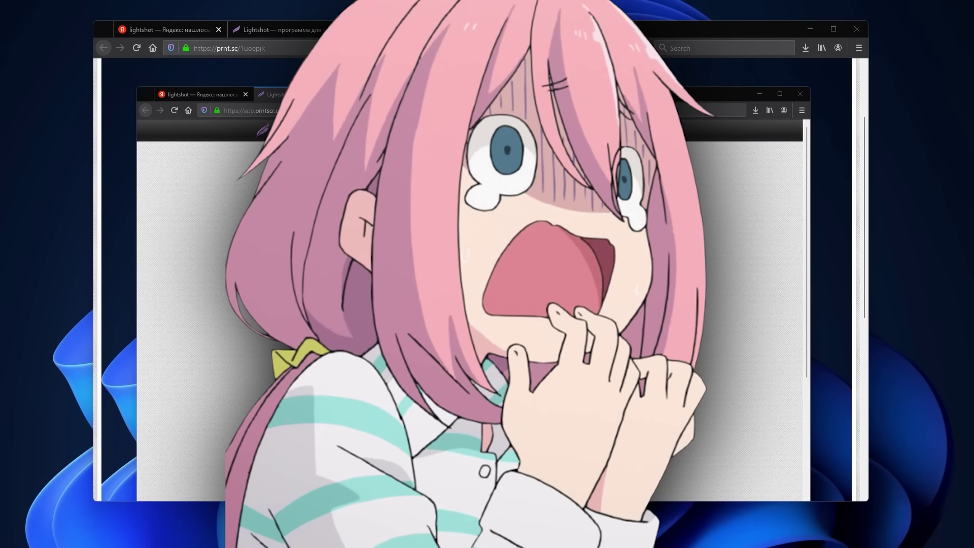
click(229, 48)
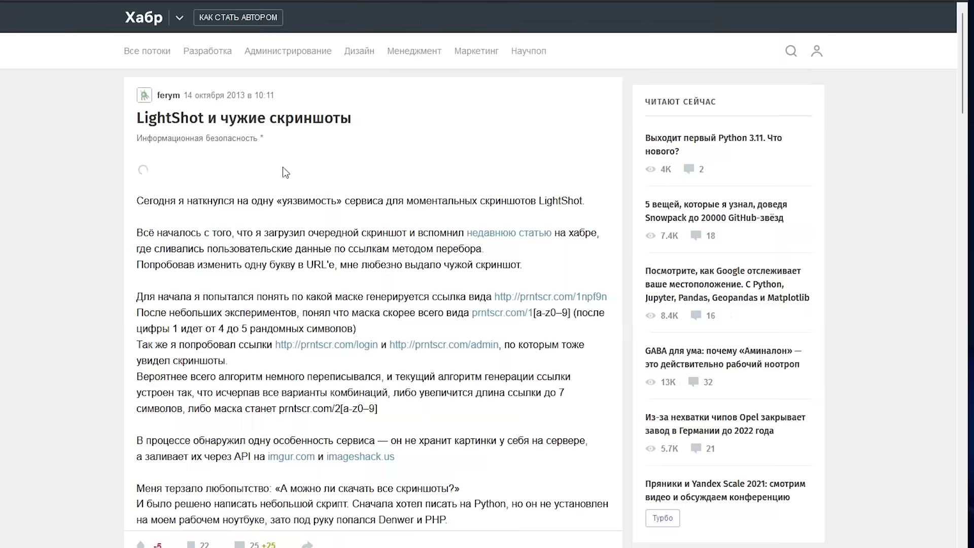
scroll(365, 284, down, 6)
scroll(363, 227, down, 15)
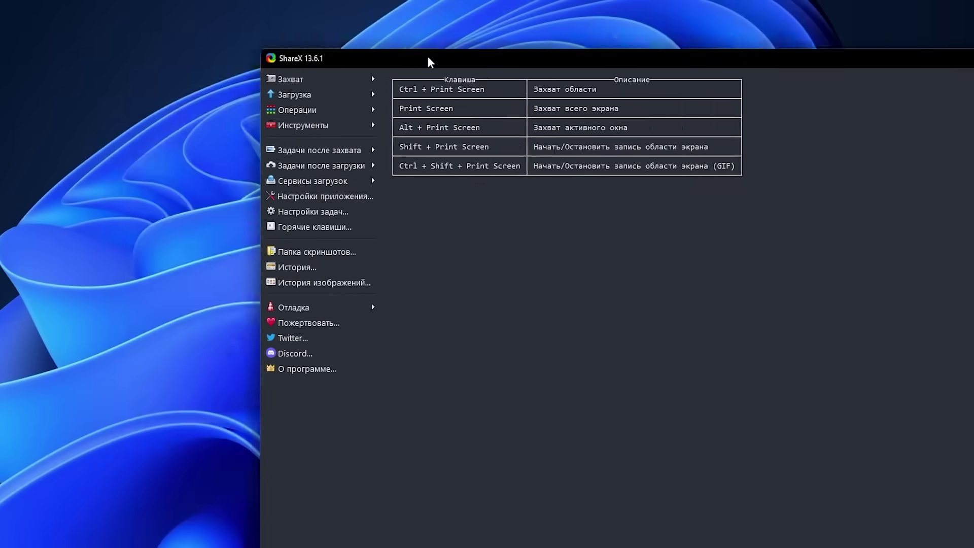
- Move the ShareX window up and to the left
drag(429, 60, 286, 26)
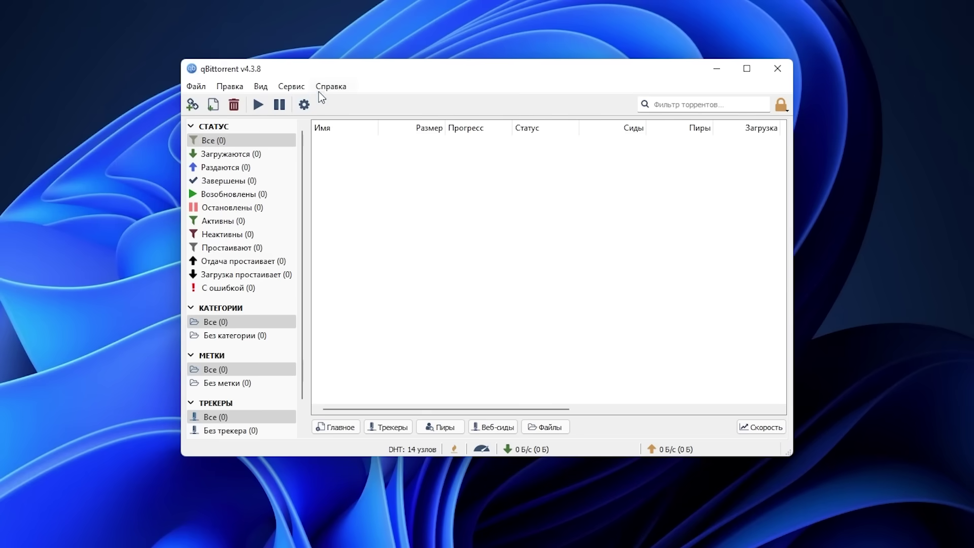
- Nudge the empty µTorrent window a few pixels upward and scroll the view
drag(399, 60, 399, 55)
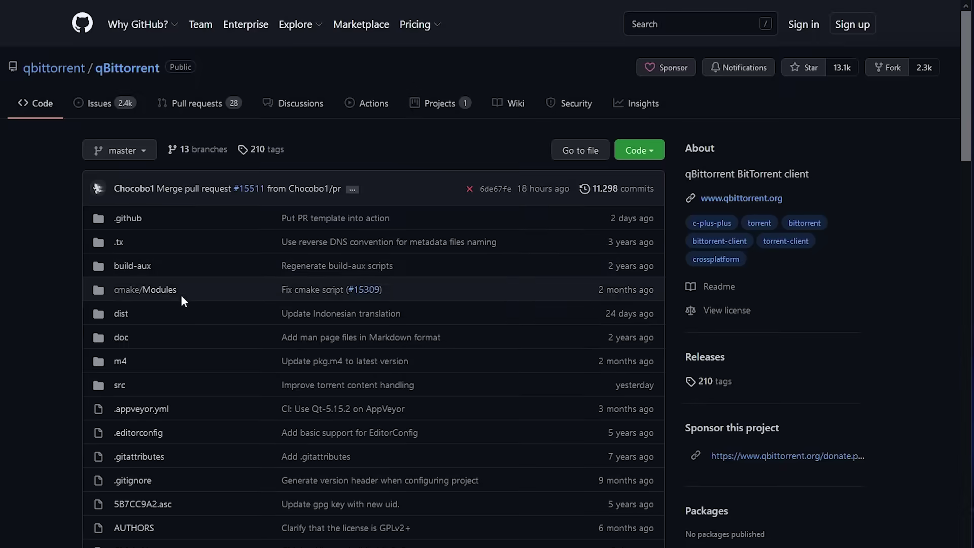
scroll(200, 285, down, 15)
scroll(200, 292, up, 8)
scroll(201, 303, up, 10)
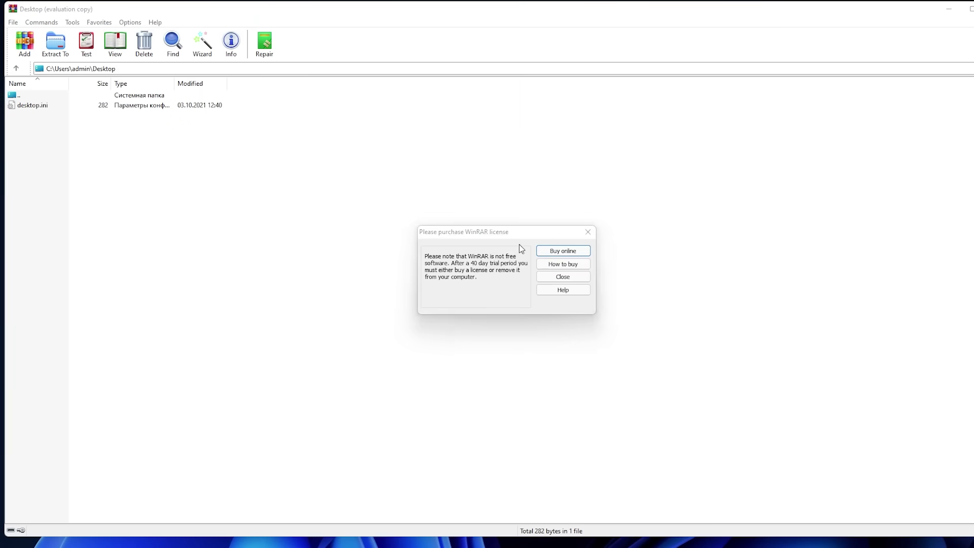
- Move the WinRAR license dialog about 400 px left and open 360 Total Security's antivirus section
drag(517, 233, 310, 224)
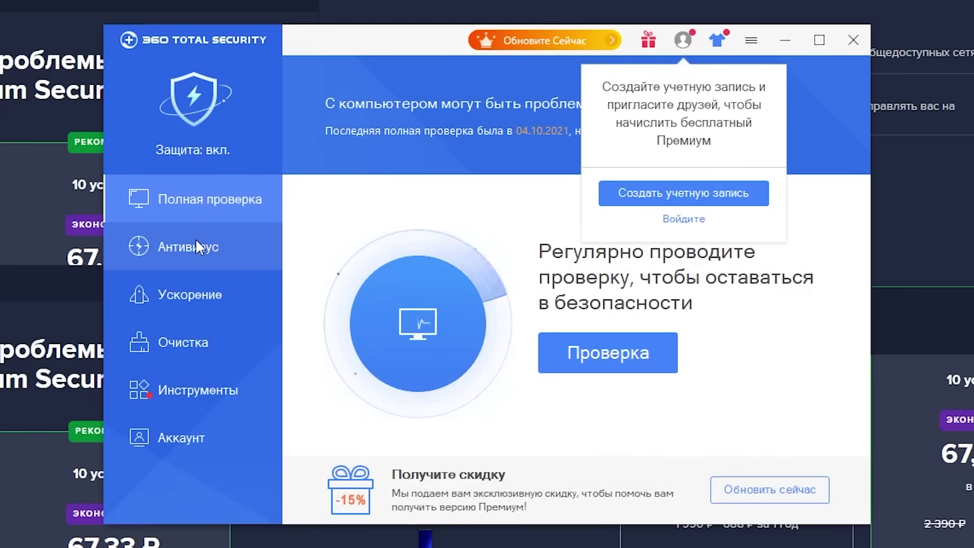
click(196, 239)
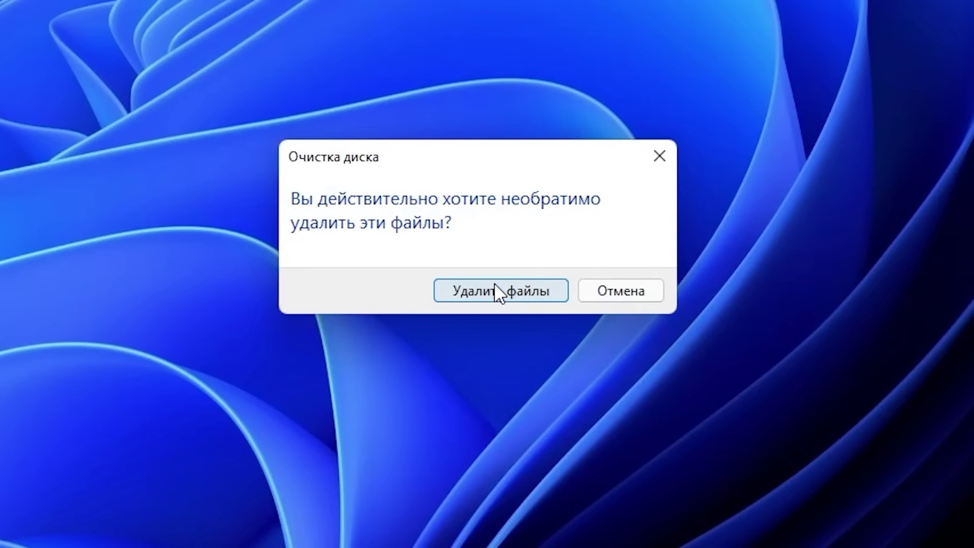
- Delete the chosen unneeded files, then run cleanmgr and scan drive C: for unneeded files
click(495, 285)
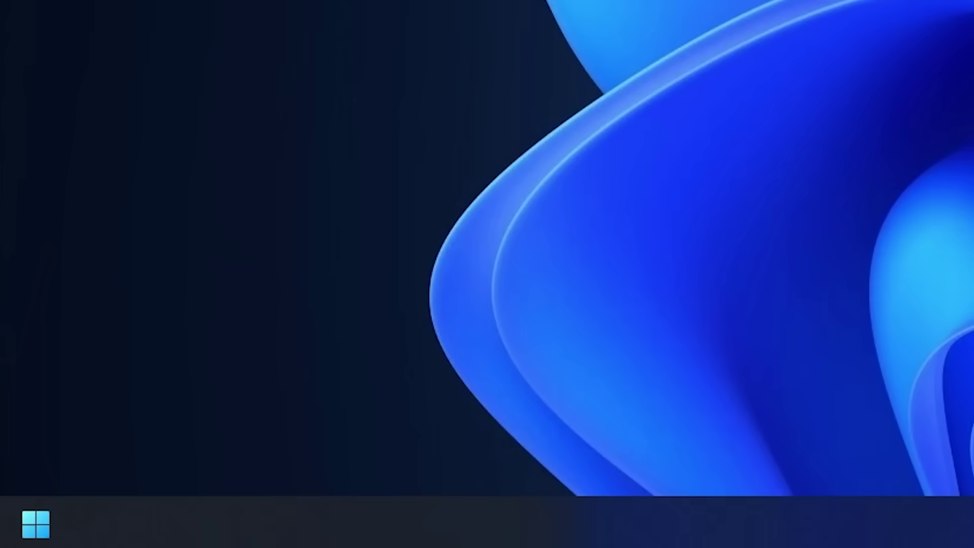
key(super+r)
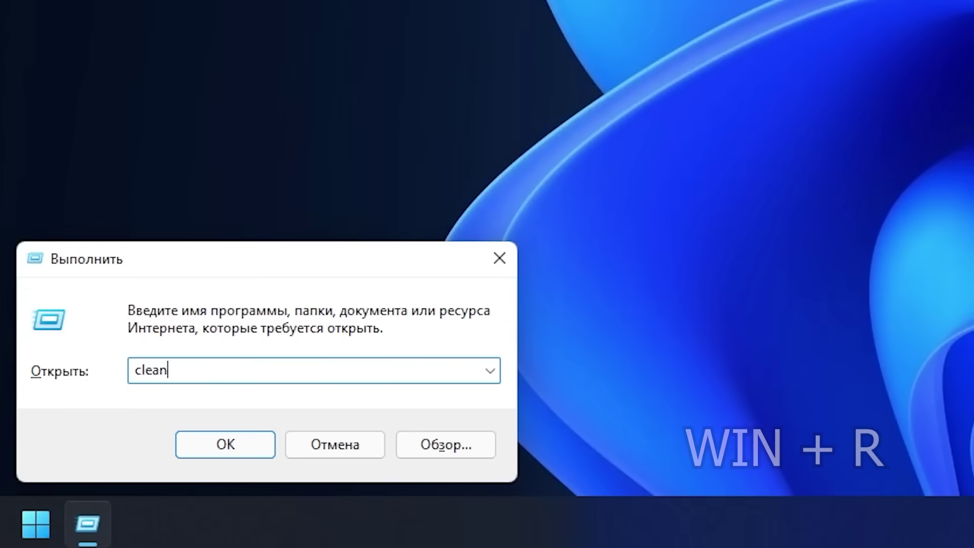
key(Return)
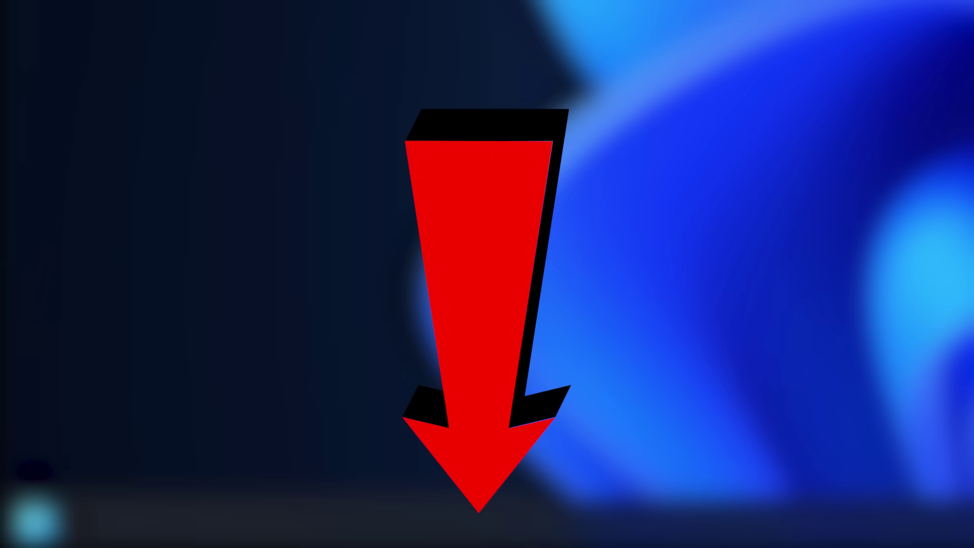
click(424, 287)
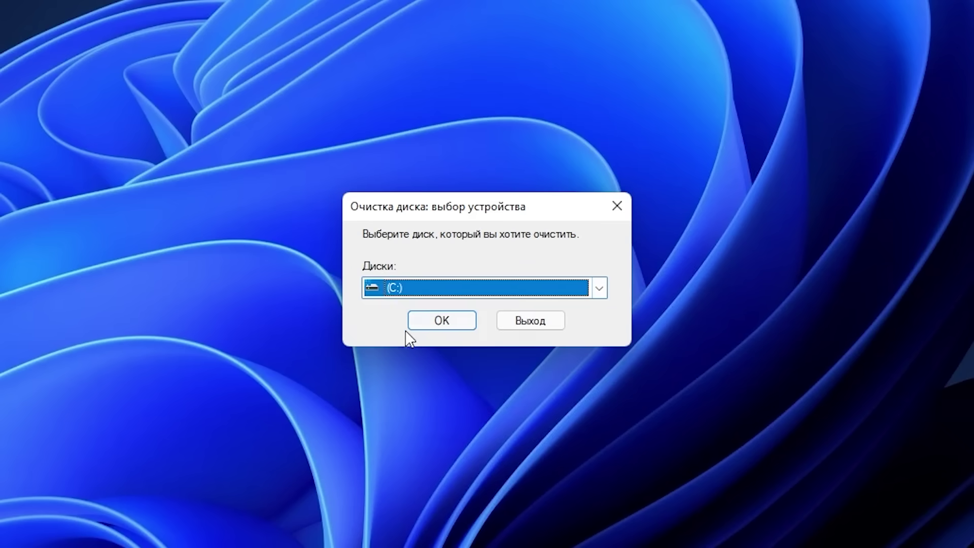
click(440, 319)
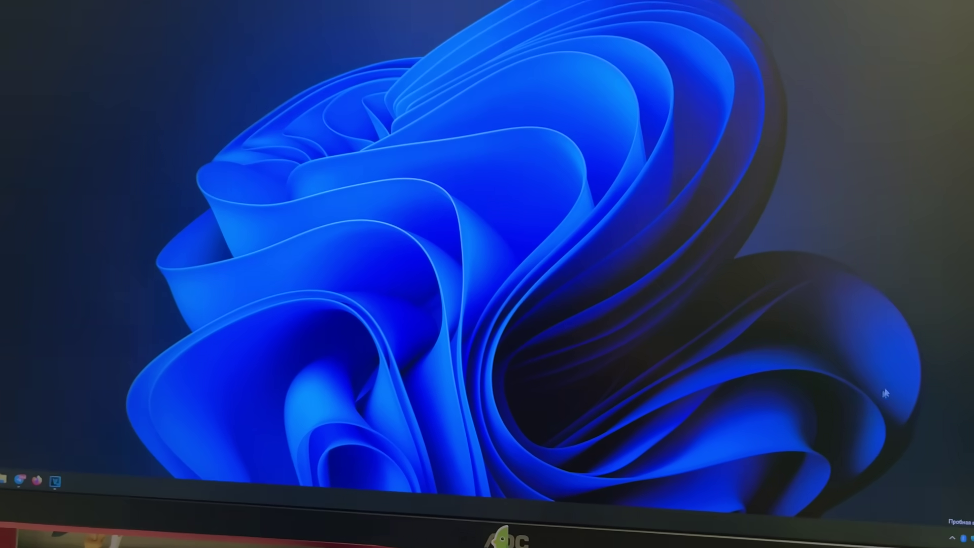
- Begin installing Advanced SystemCare via Установить and accept the Yandex offer with 'Принять и установить'
key(super)
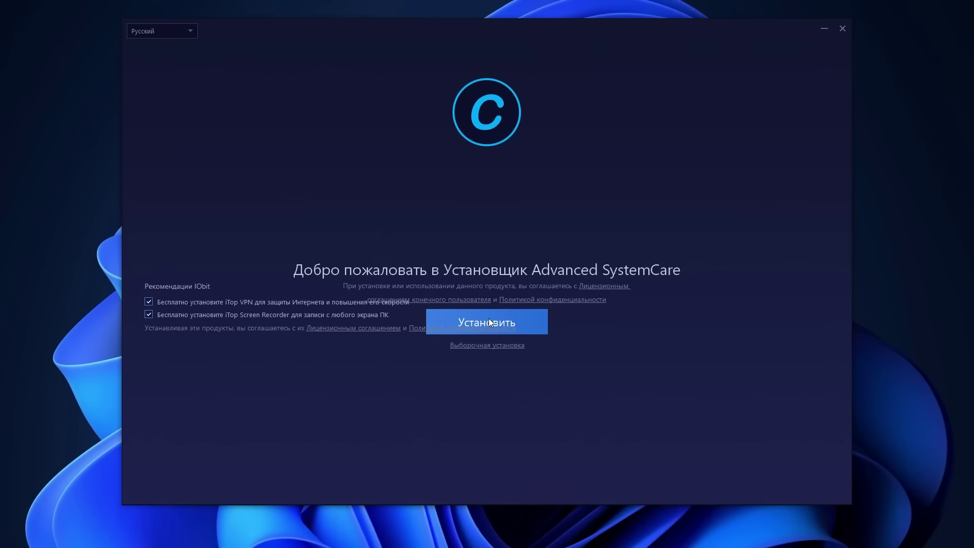
click(488, 318)
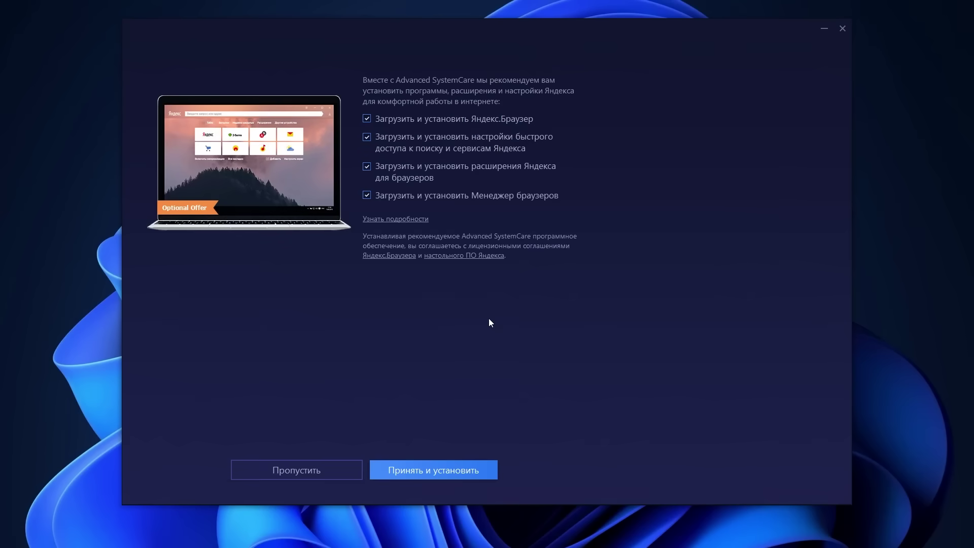
click(410, 467)
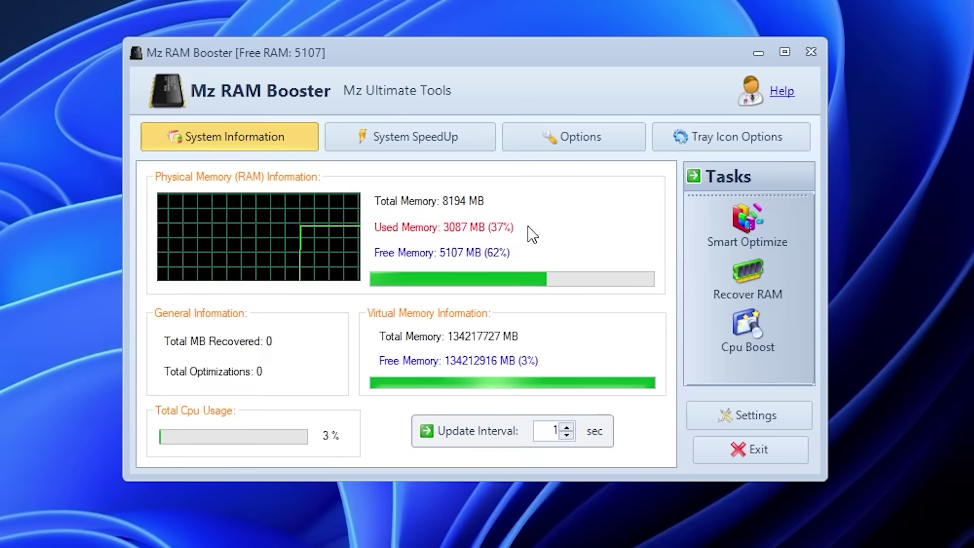
- Switch Mz RAM Booster from the memory overview to the System SpeedUp tab
click(482, 145)
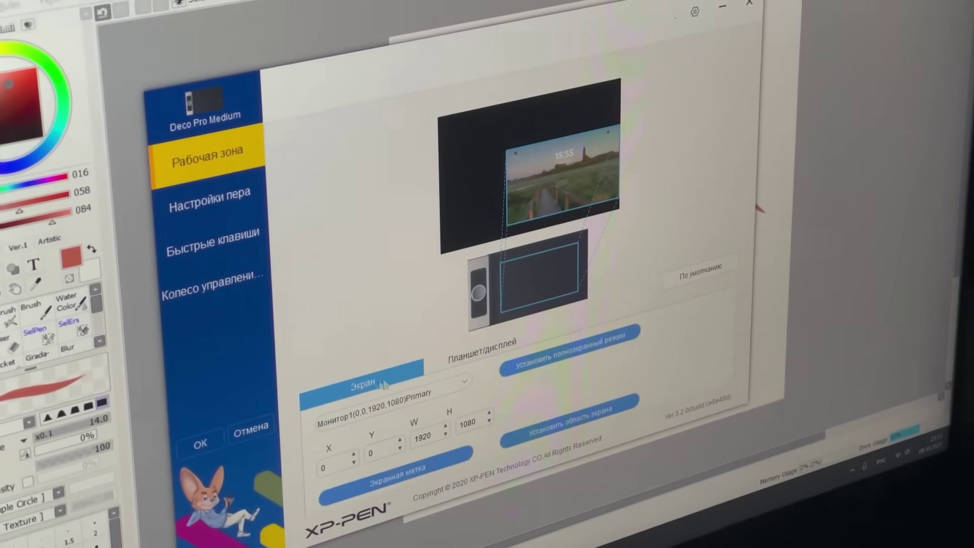
- Show XP-Pen's Планшет/дисплей work area, then restore the browser and view Task Manager's processes
click(466, 358)
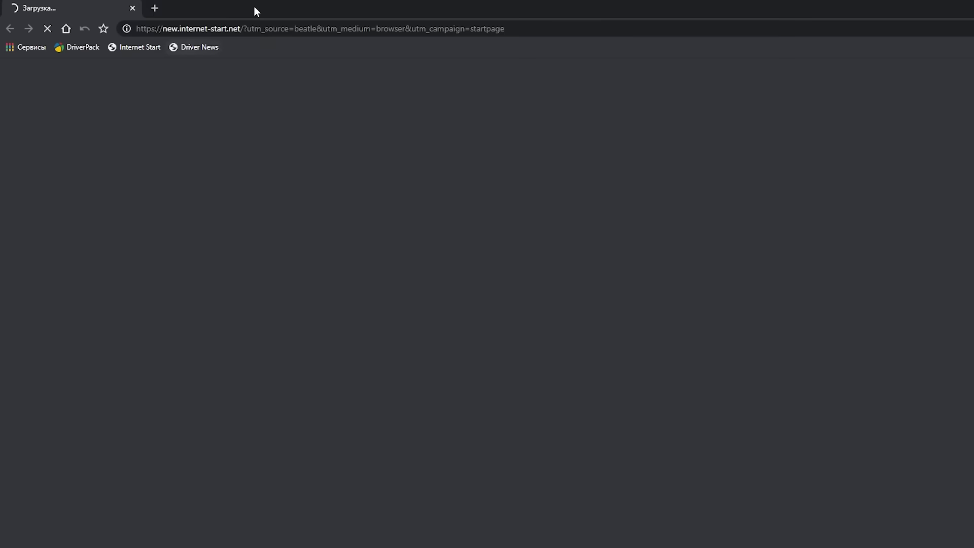
drag(254, 11, 489, 127)
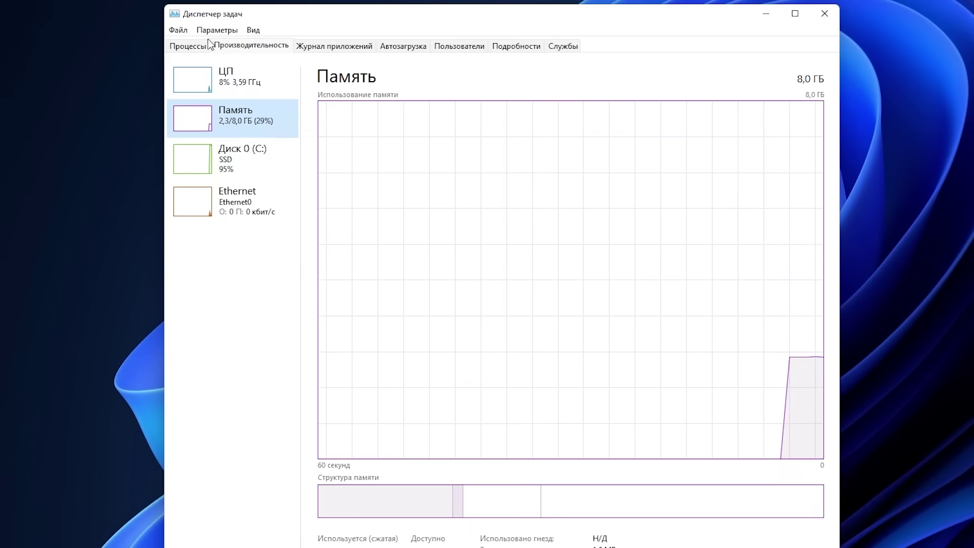
click(188, 45)
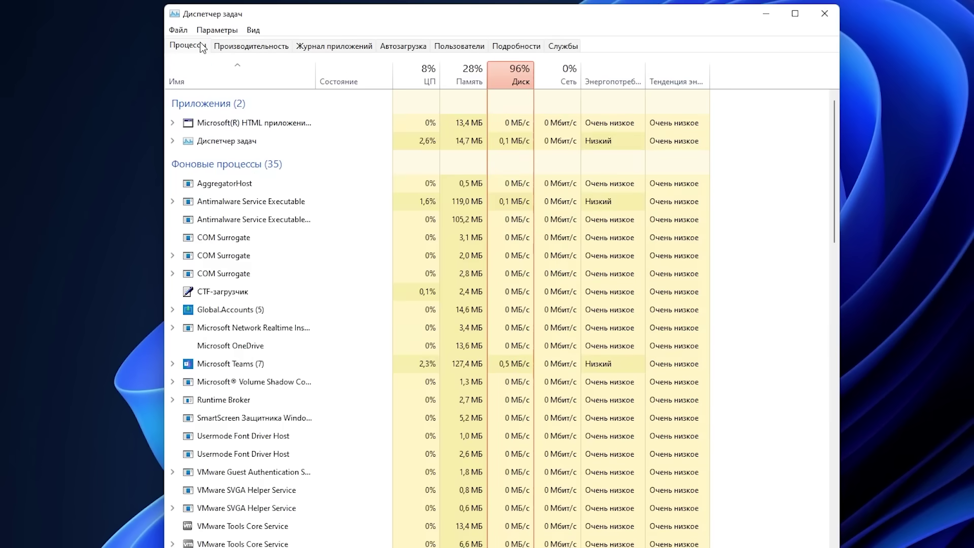
- Check for new Windows updates in Settings, then launch the Xbox app
scroll(325, 282, down, 2)
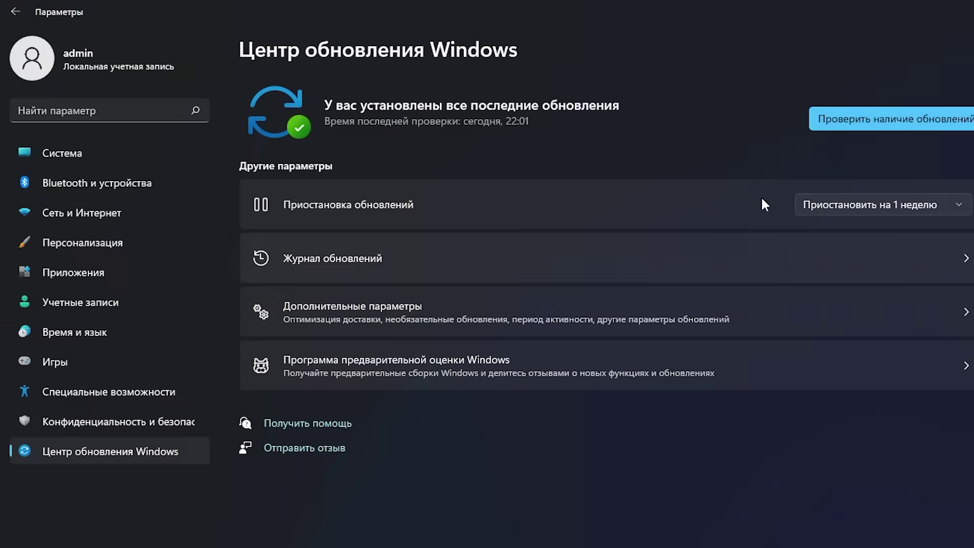
click(863, 128)
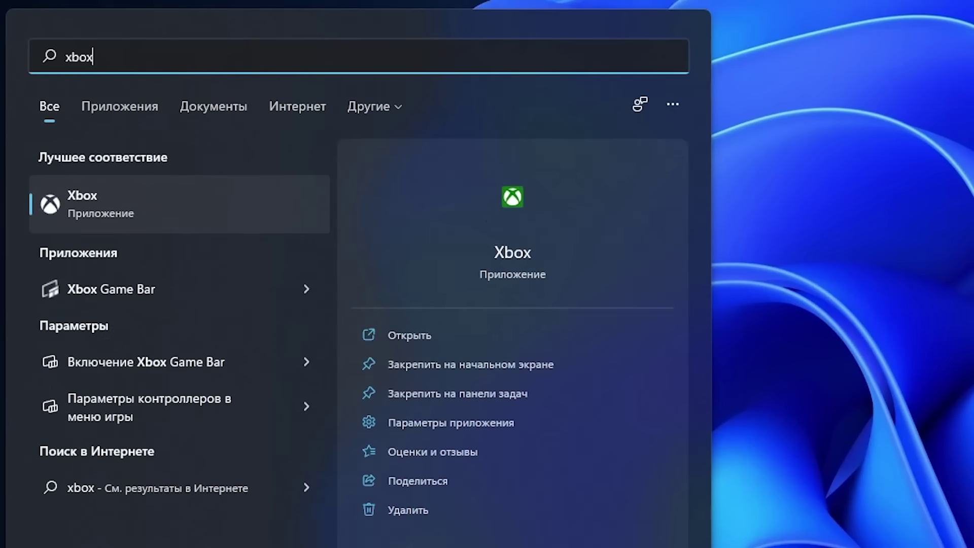
key(Return)
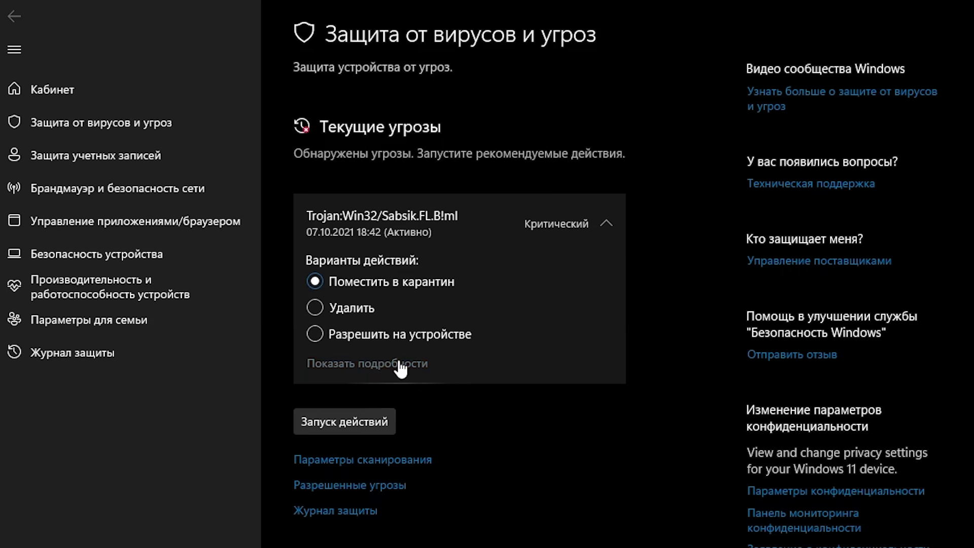
- Open Windows Security as administrator, launch PowerShell, and scroll the Win 10 Tweaker site
click(399, 362)
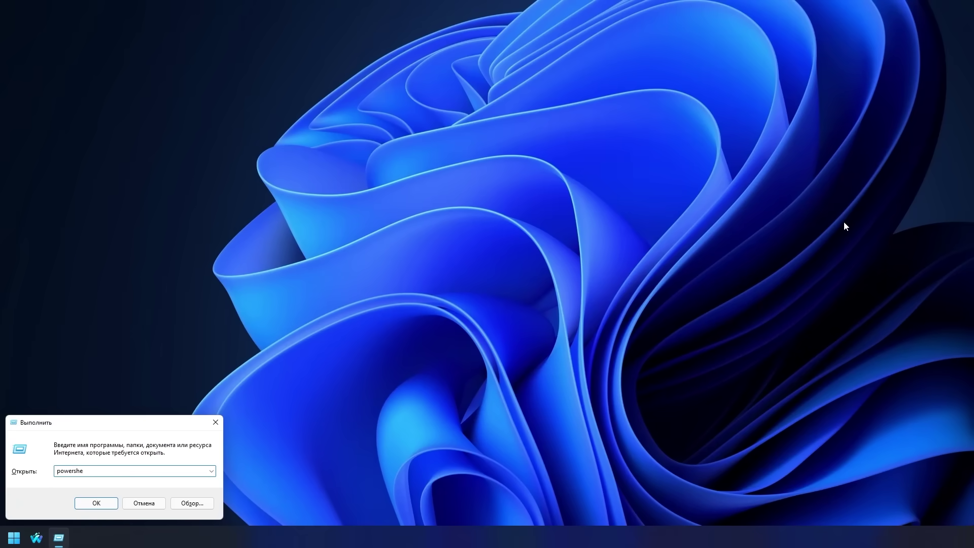
key(Return)
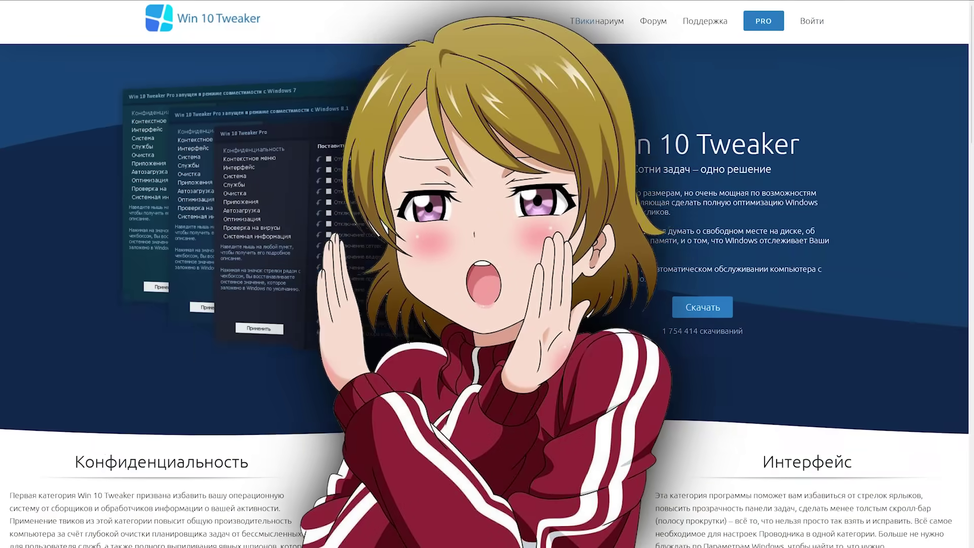
scroll(686, 212, down, 3)
scroll(685, 212, up, 2)
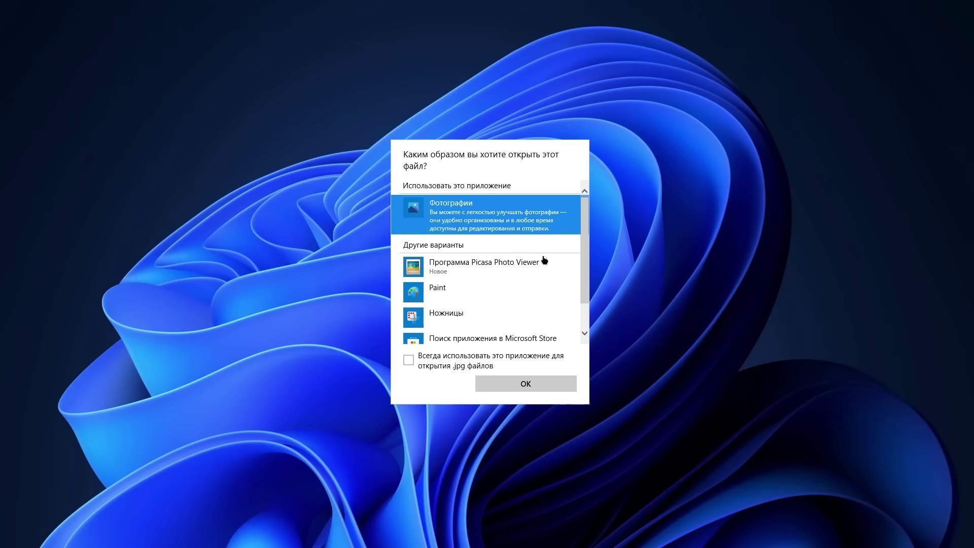
- Set Picasa Photo Viewer as the default .jpg app, show the next picture, then minimize it
click(507, 384)
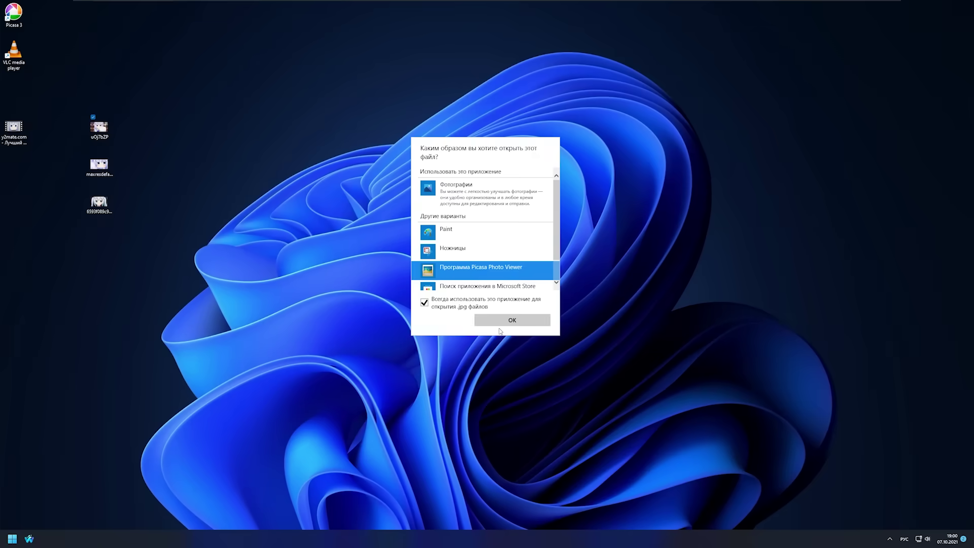
click(507, 319)
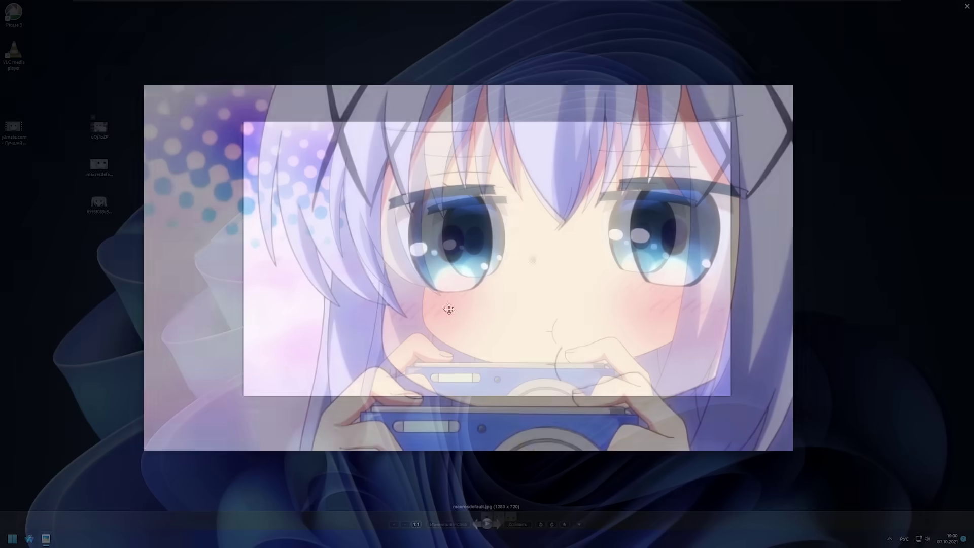
scroll(483, 264, up, 3)
scroll(483, 263, down, 4)
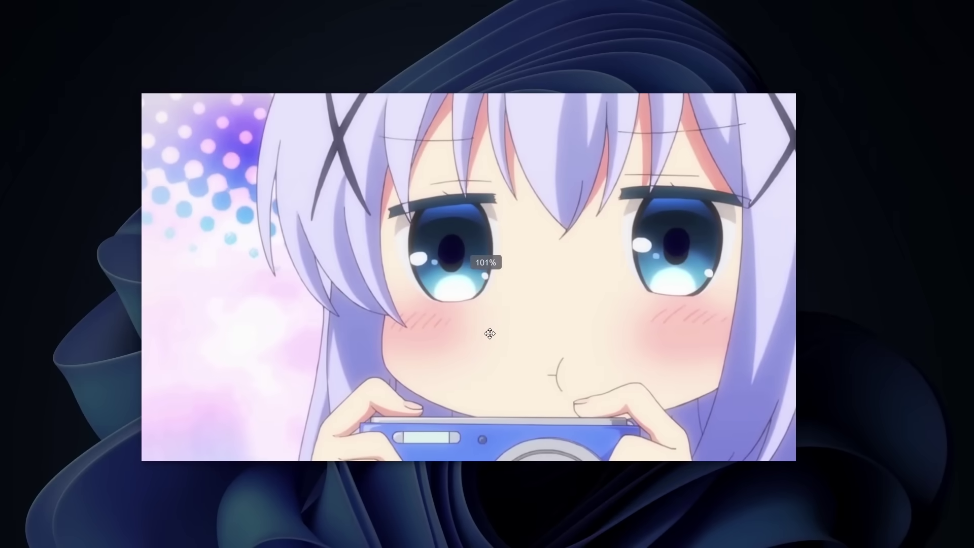
key(Right)
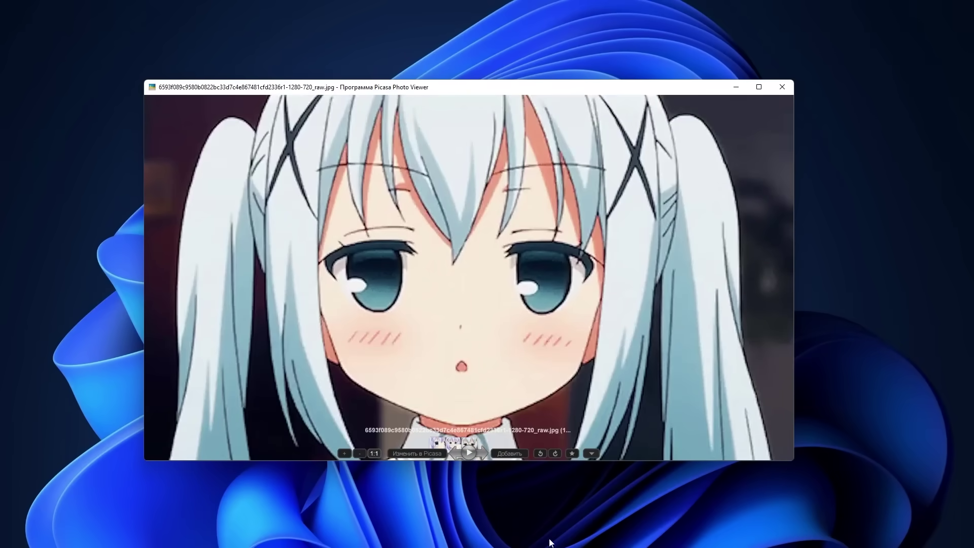
click(745, 89)
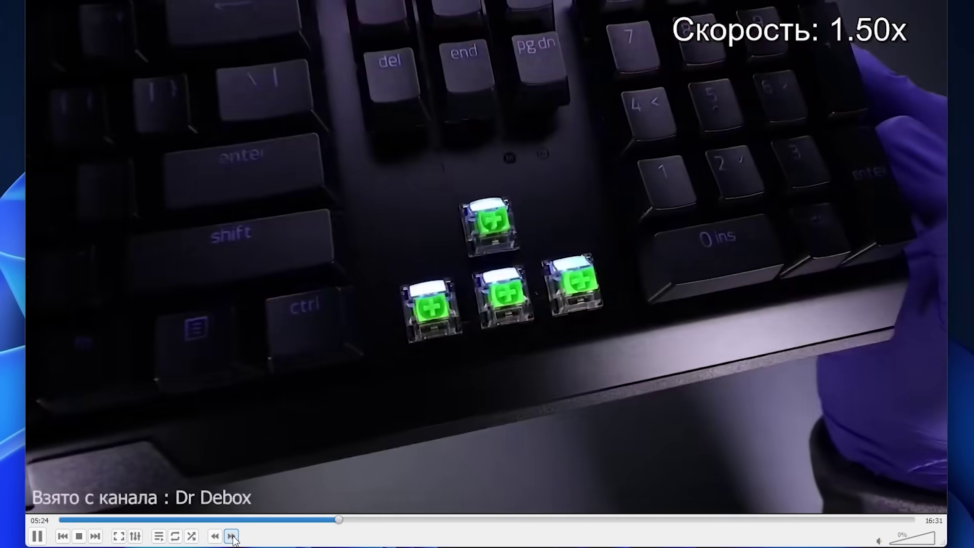
- Speed up VLC playback with + and the right-click speed menu, through 3x up to 16x
key(plus)
key(plus)
key(plus)
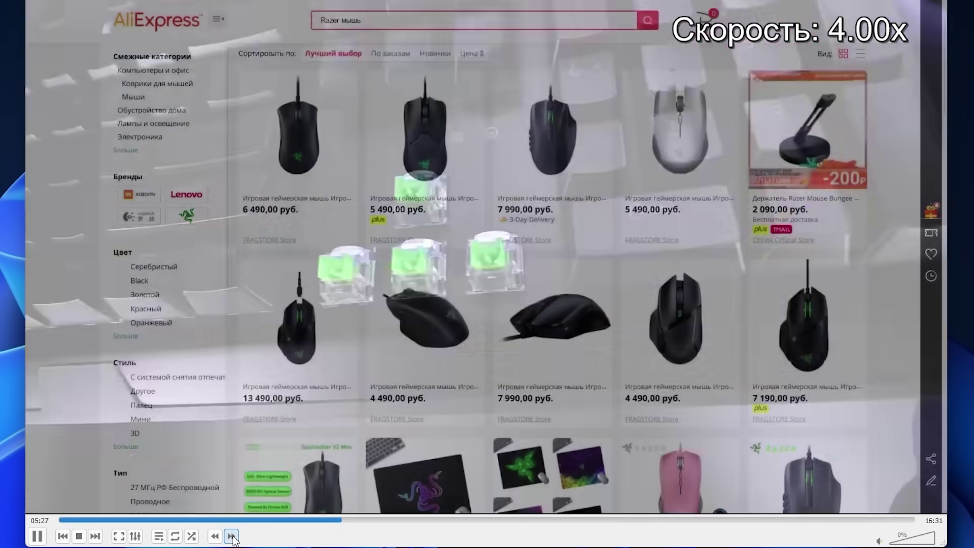
key(plus)
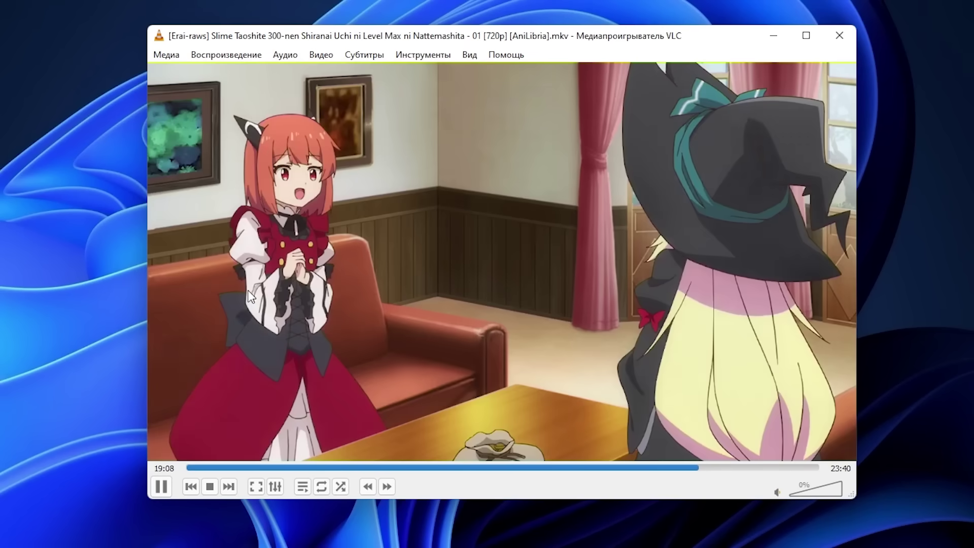
right_click(237, 313)
mouse_move(357, 415)
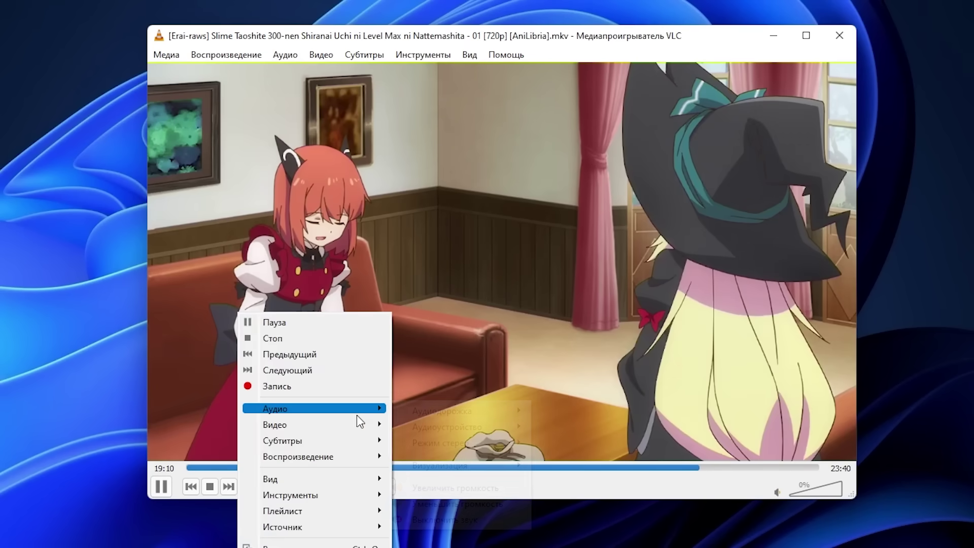
mouse_move(505, 415)
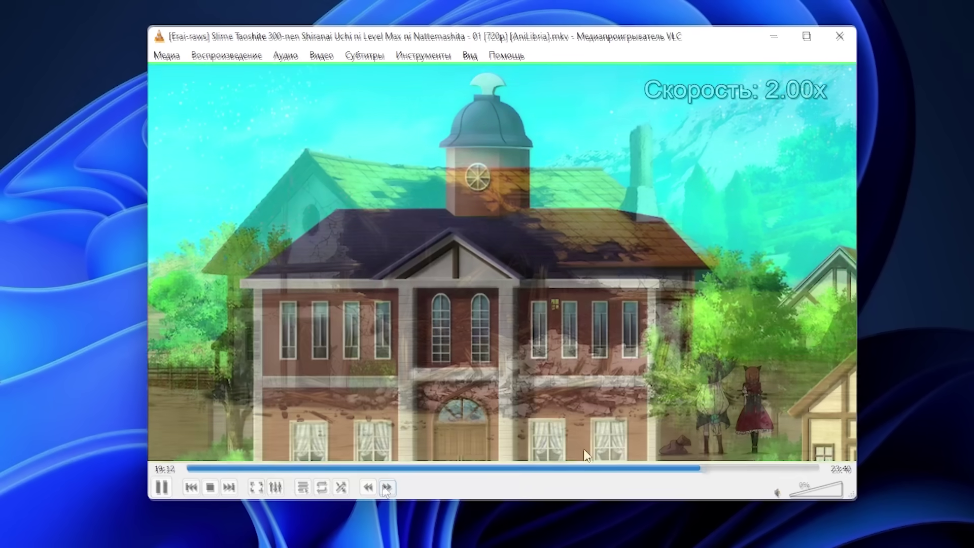
click(386, 487)
click(386, 488)
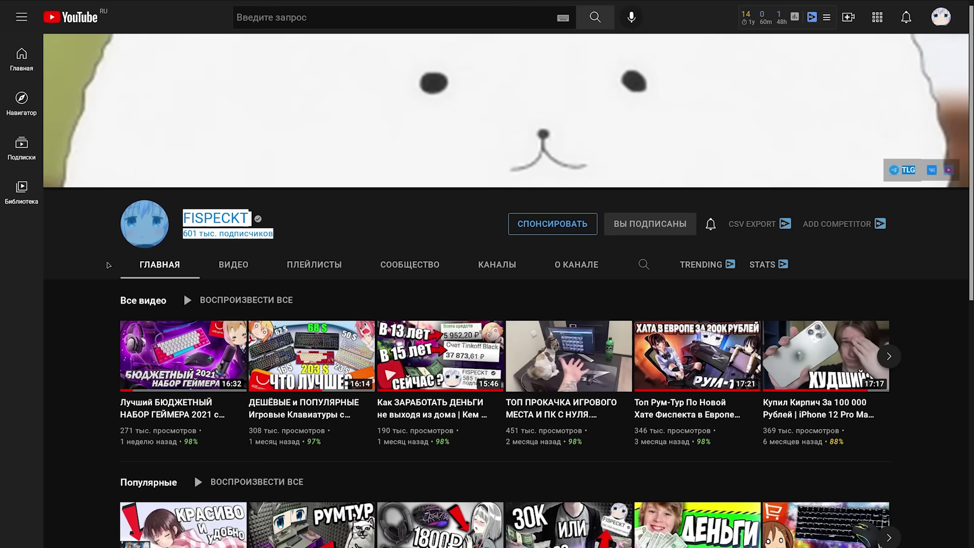
- Return to the Система settings page and drag the folder into the Recycle Bin (Корзина)
scroll(184, 291, down, 6)
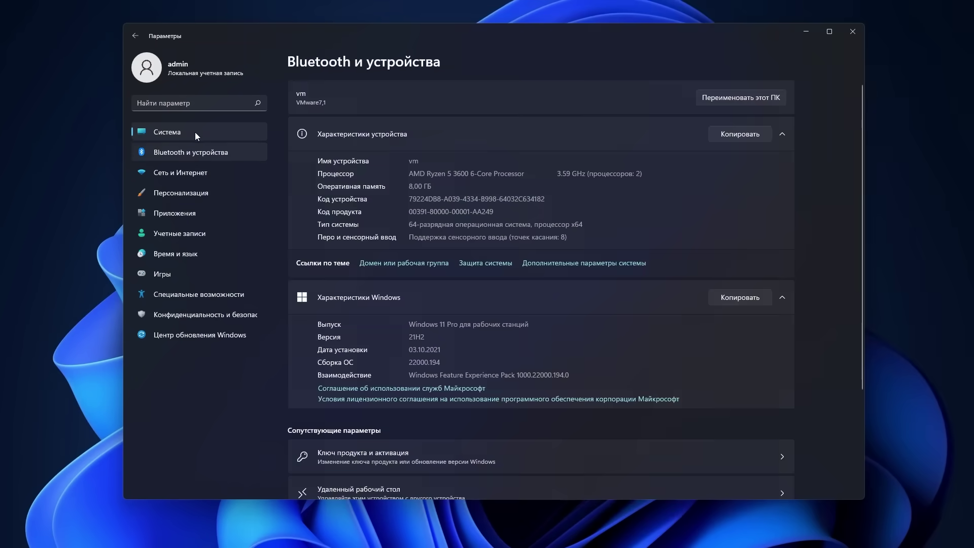
click(195, 132)
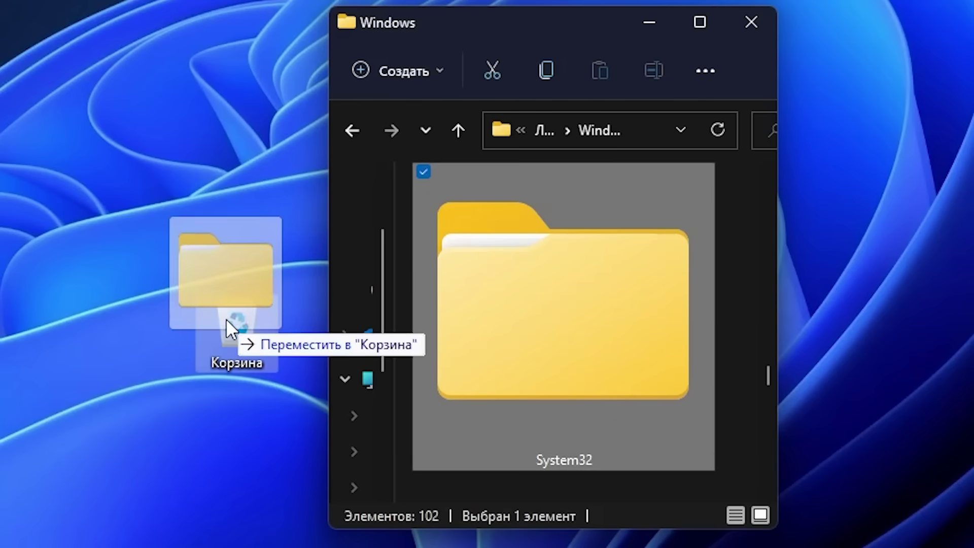
drag(226, 318, 226, 318)
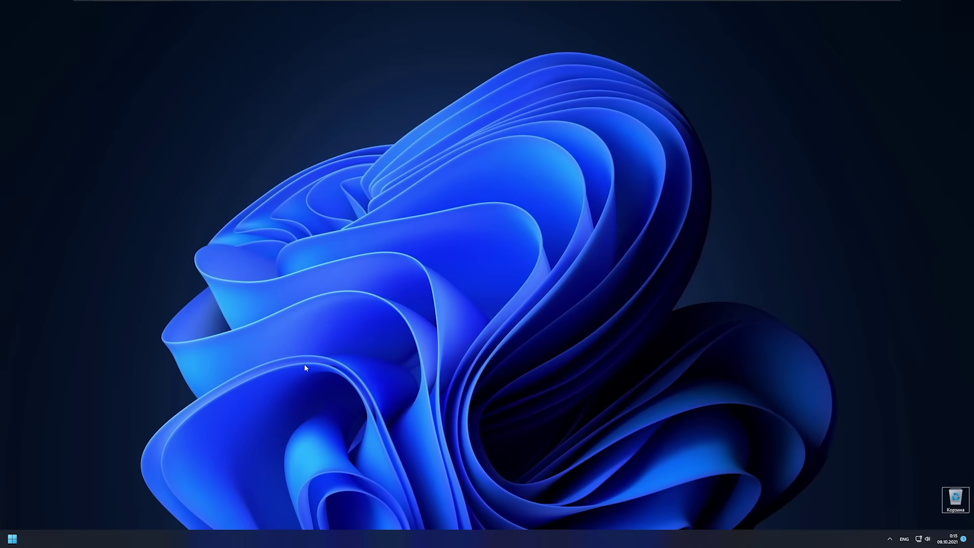
- Close the Avast and McAfee pop-ups, sign back in, and apply the light Windows theme
key(super)
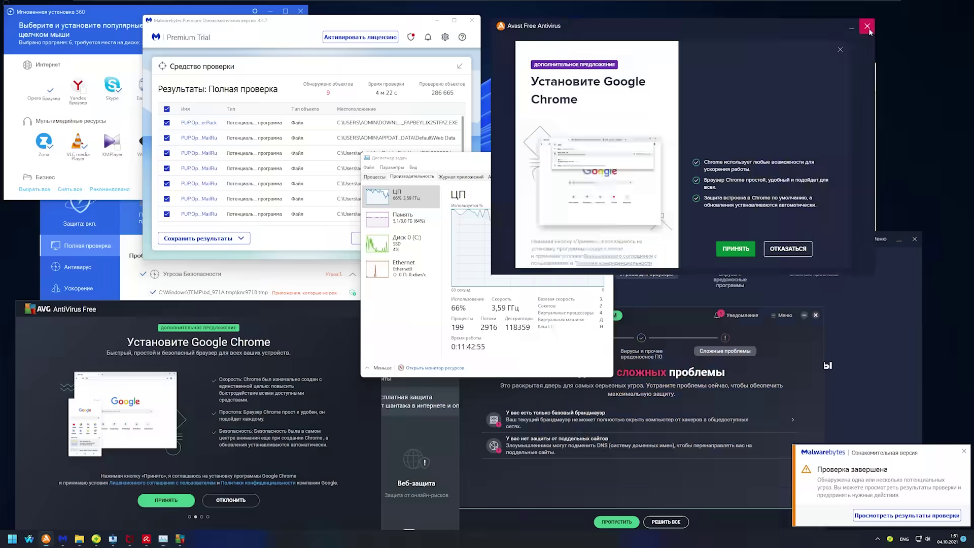
click(868, 27)
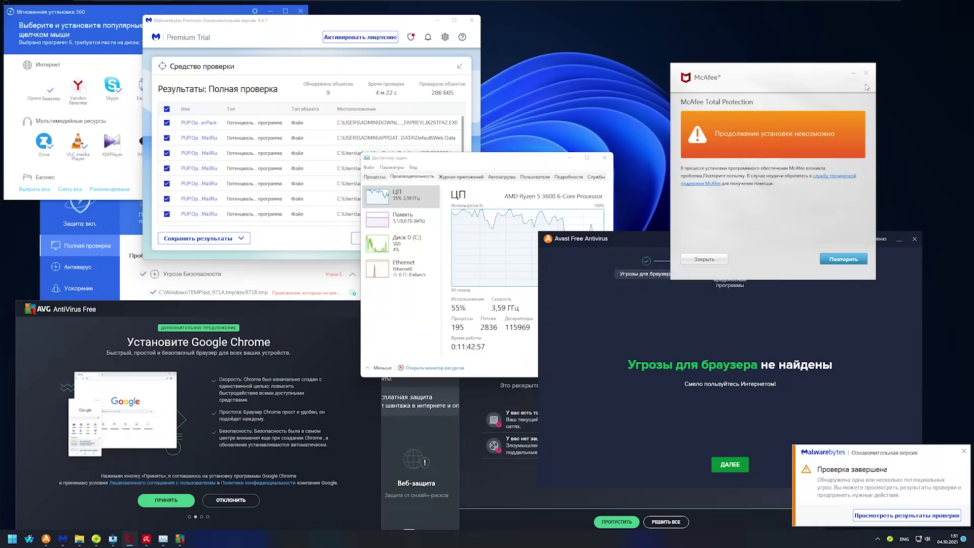
click(866, 73)
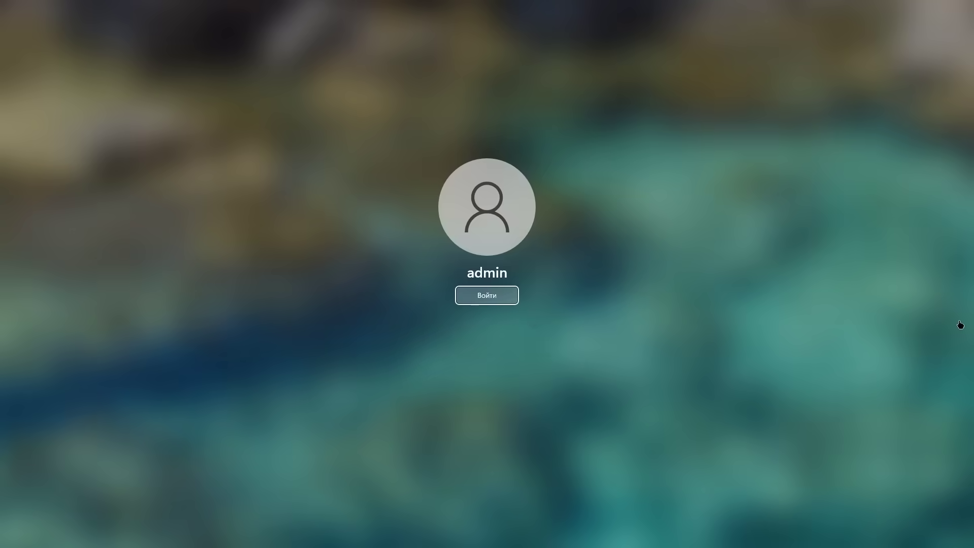
click(486, 295)
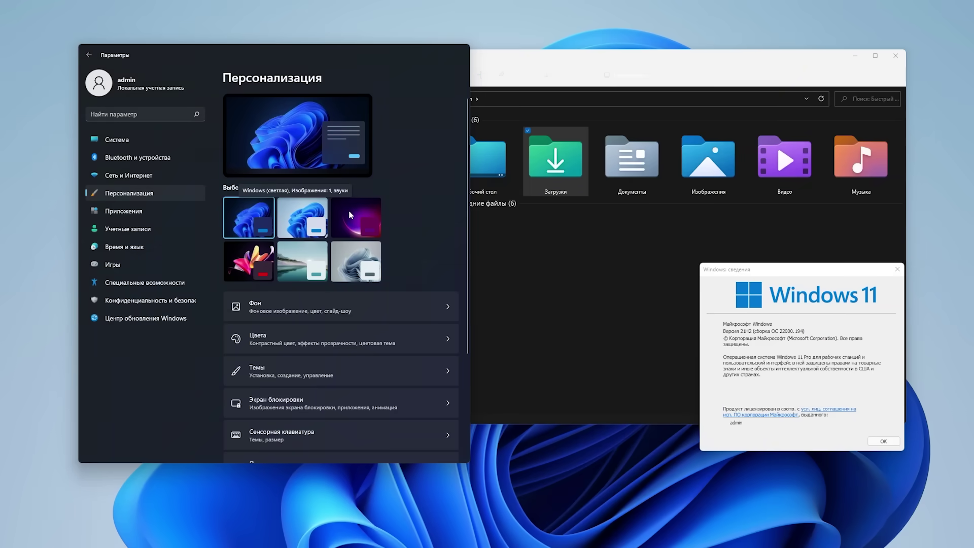
click(296, 211)
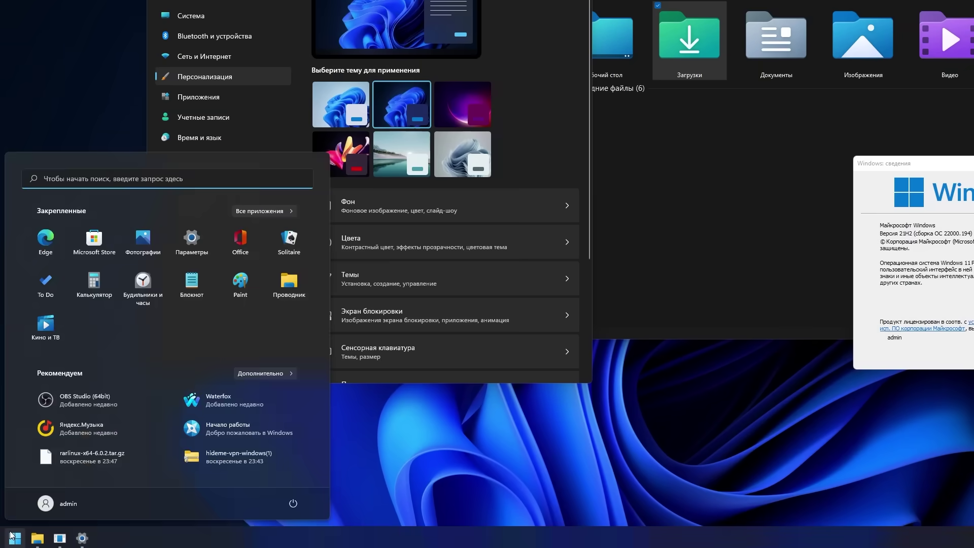